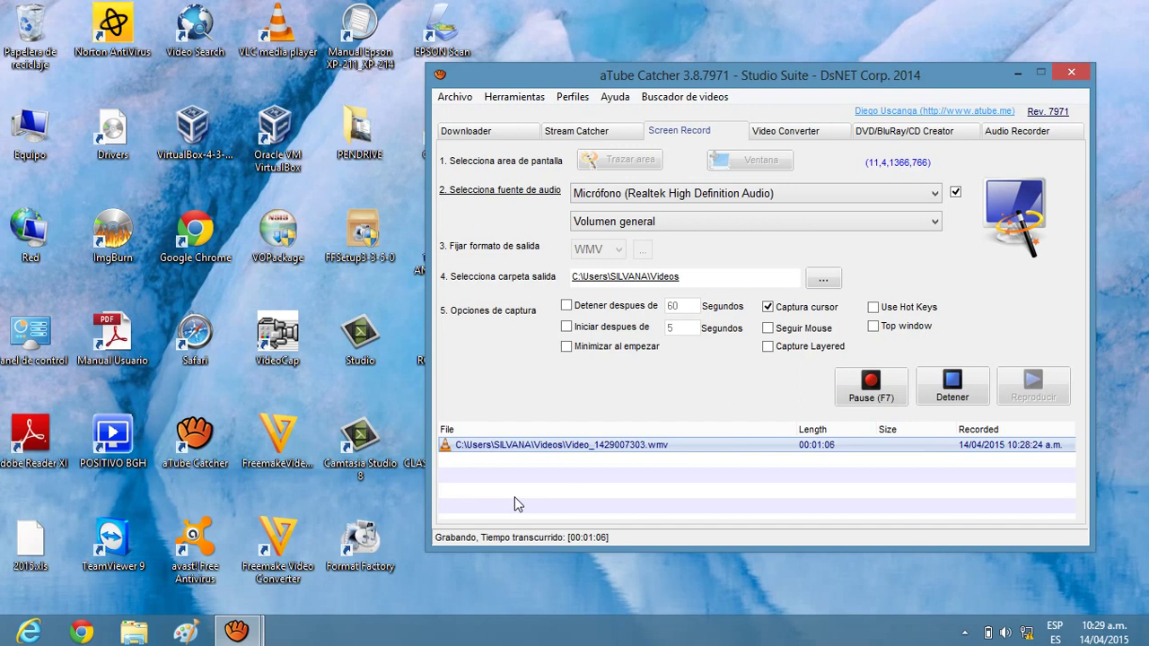
mouse_move(551, 84)
mouse_down()
mouse_move(571, 82)
mouse_move(538, 83)
mouse_up()
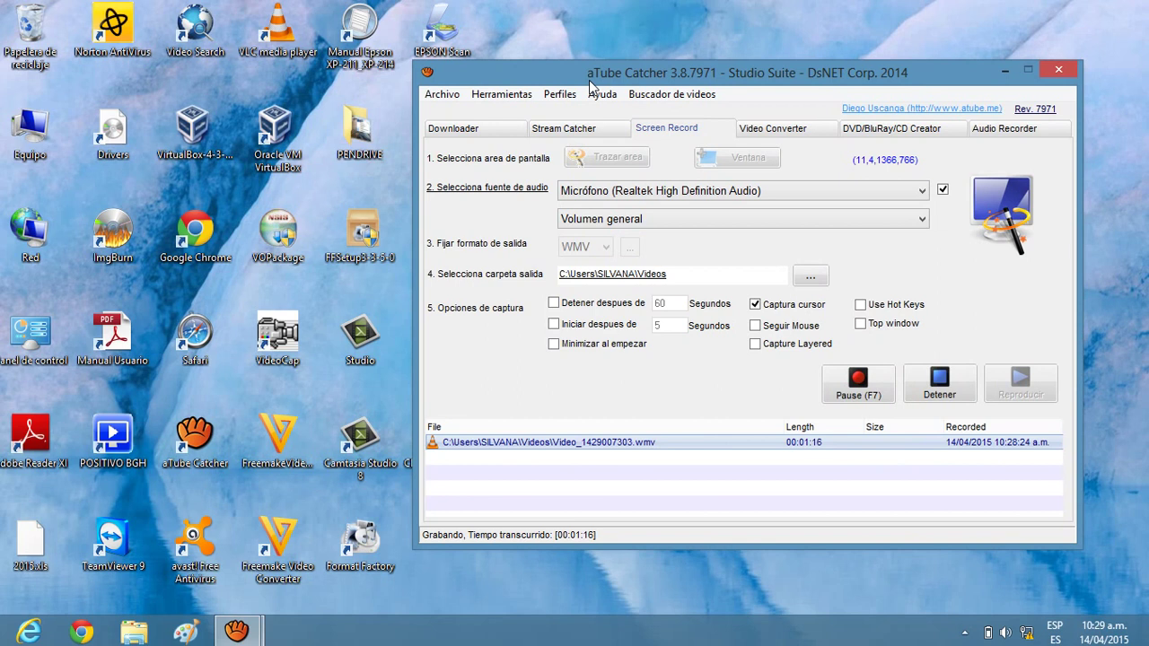
drag(671, 71, 654, 83)
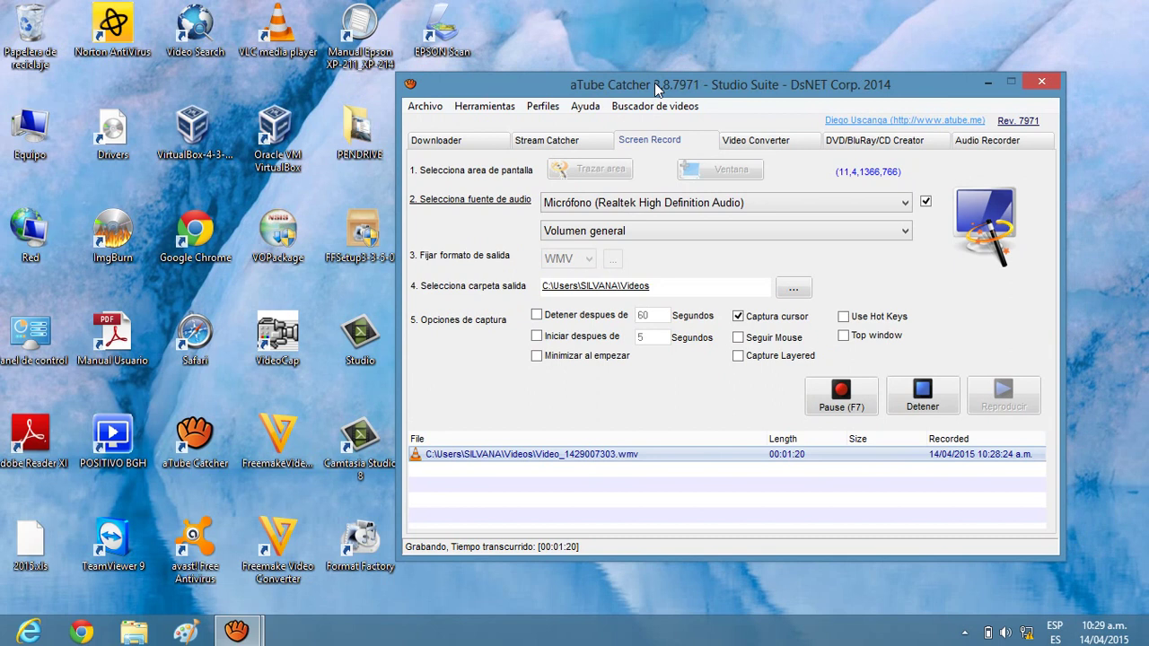
mouse_move(654, 83)
mouse_down()
mouse_move(718, 81)
mouse_move(673, 88)
mouse_up()
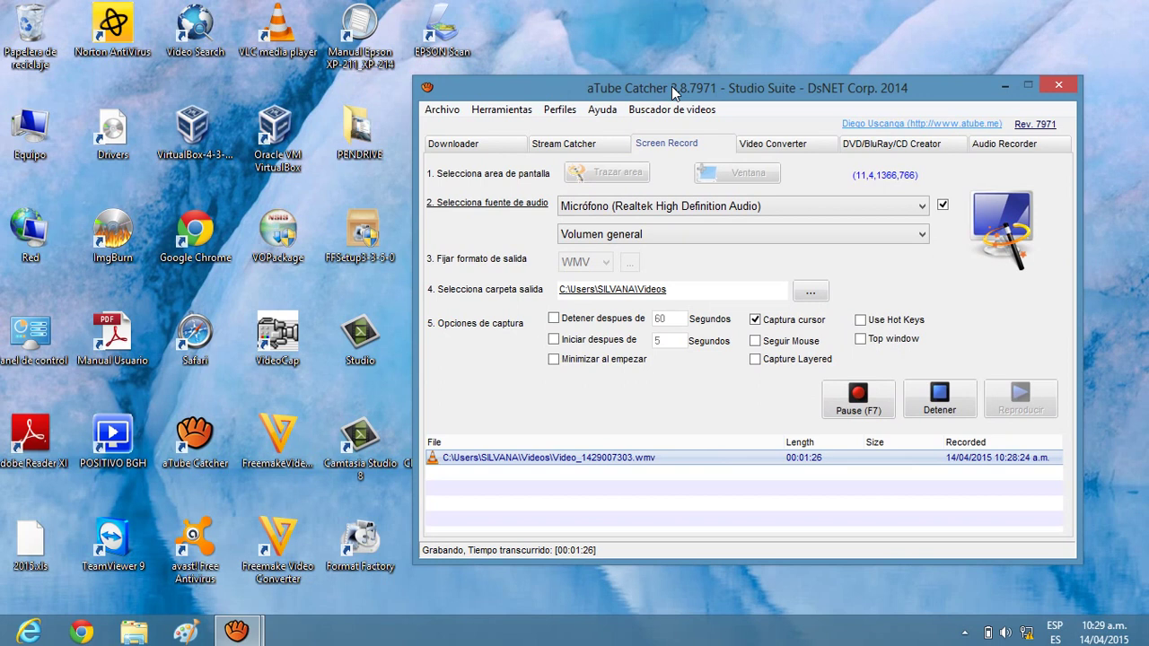
drag(673, 94, 661, 118)
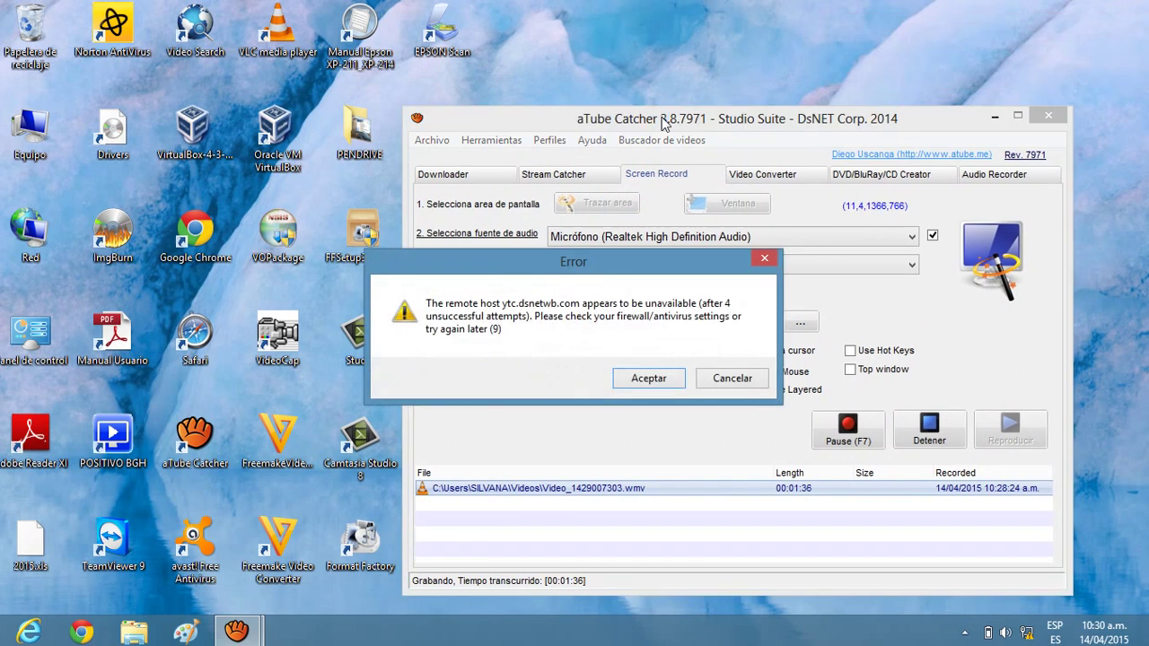
click(732, 379)
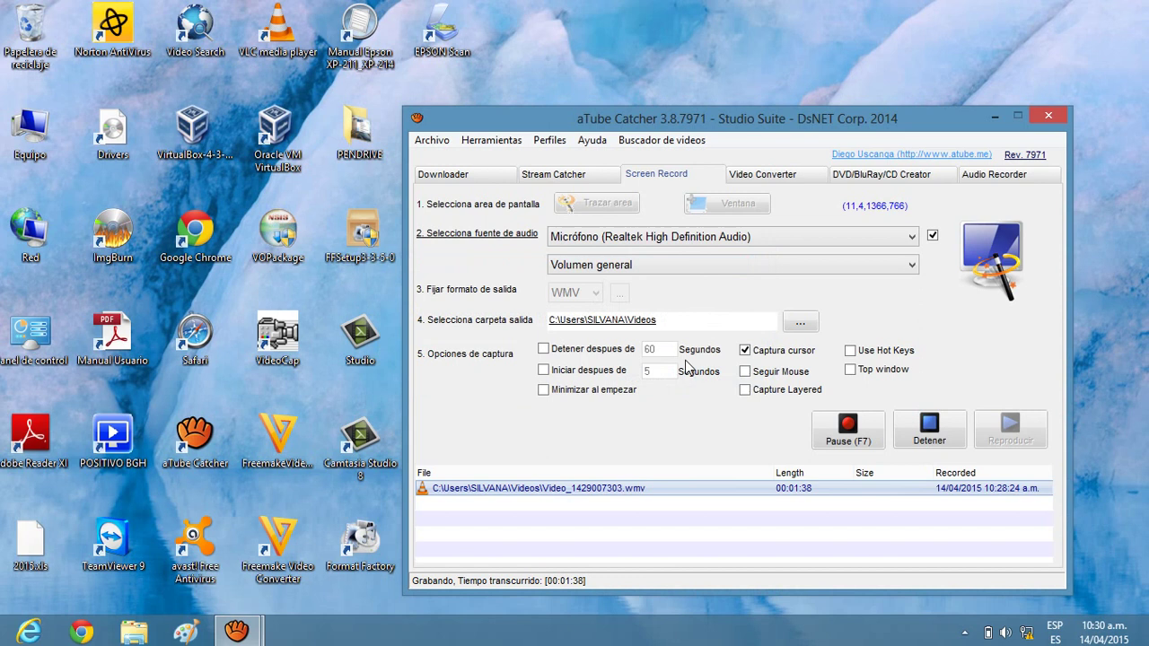
drag(582, 125, 562, 100)
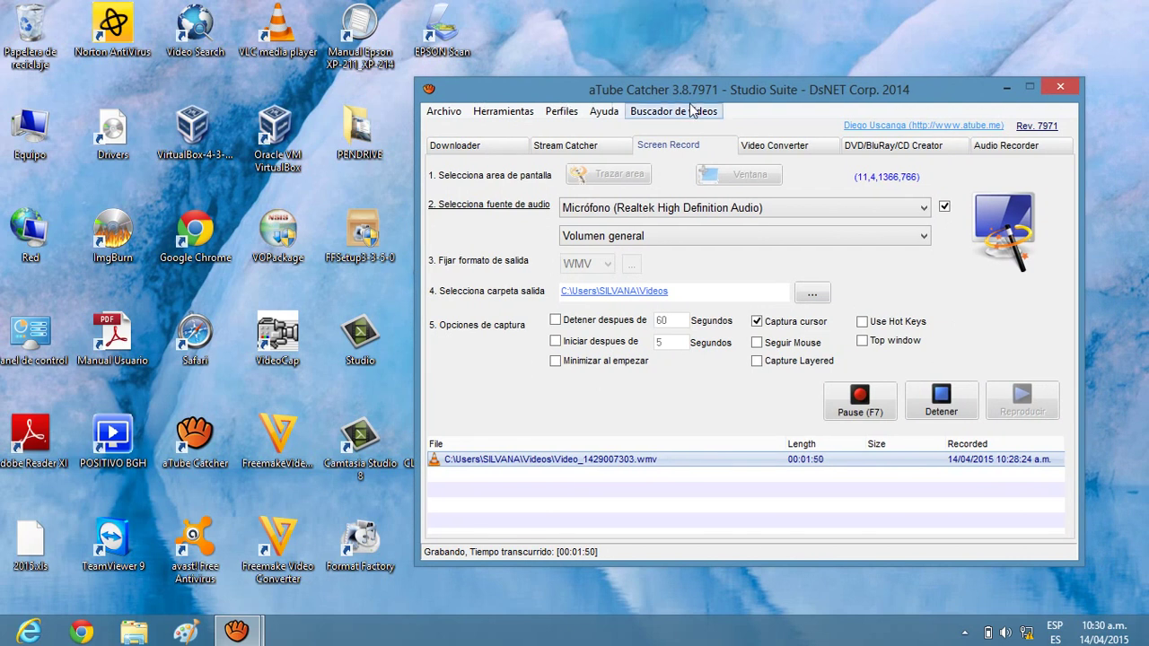
drag(672, 97, 669, 99)
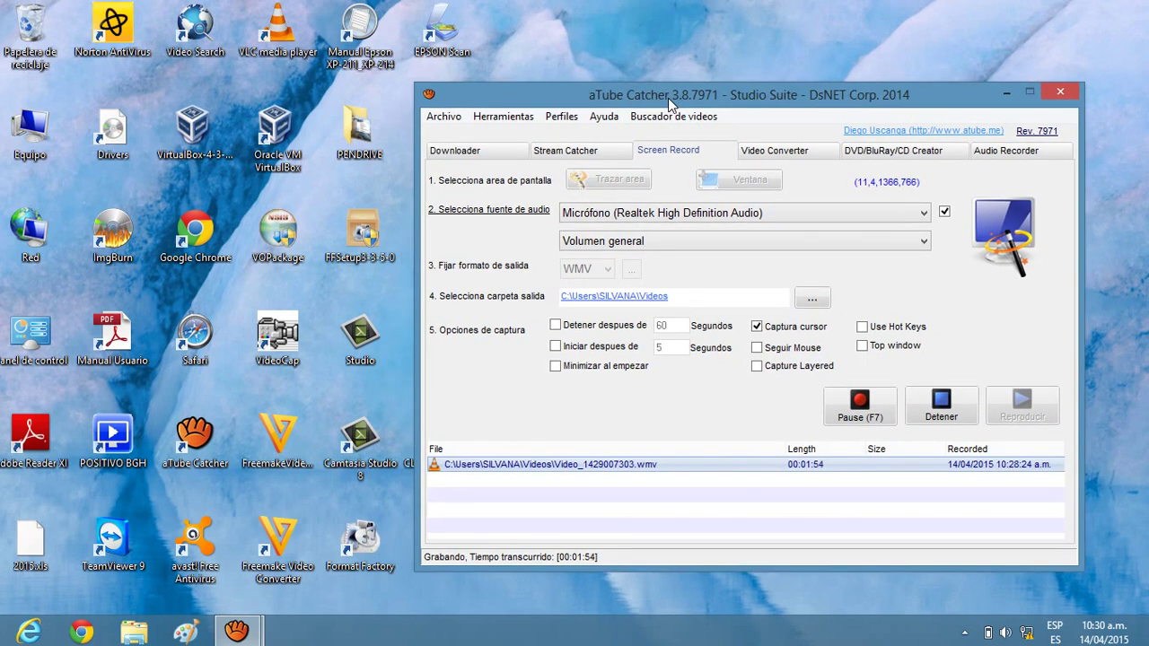
mouse_move(668, 99)
mouse_down()
mouse_move(685, 106)
mouse_move(670, 101)
mouse_up()
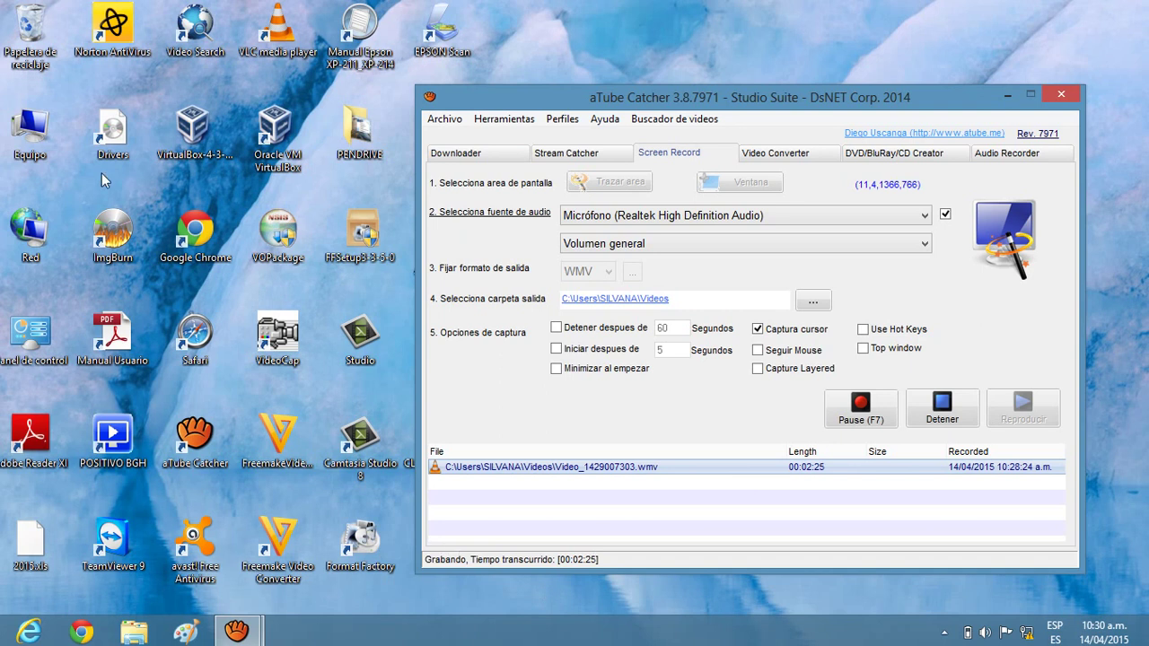
Step: Open the Equipo drive overview and select the DVD RW drive (D:) OFFICE11
click(53, 171)
click(451, 247)
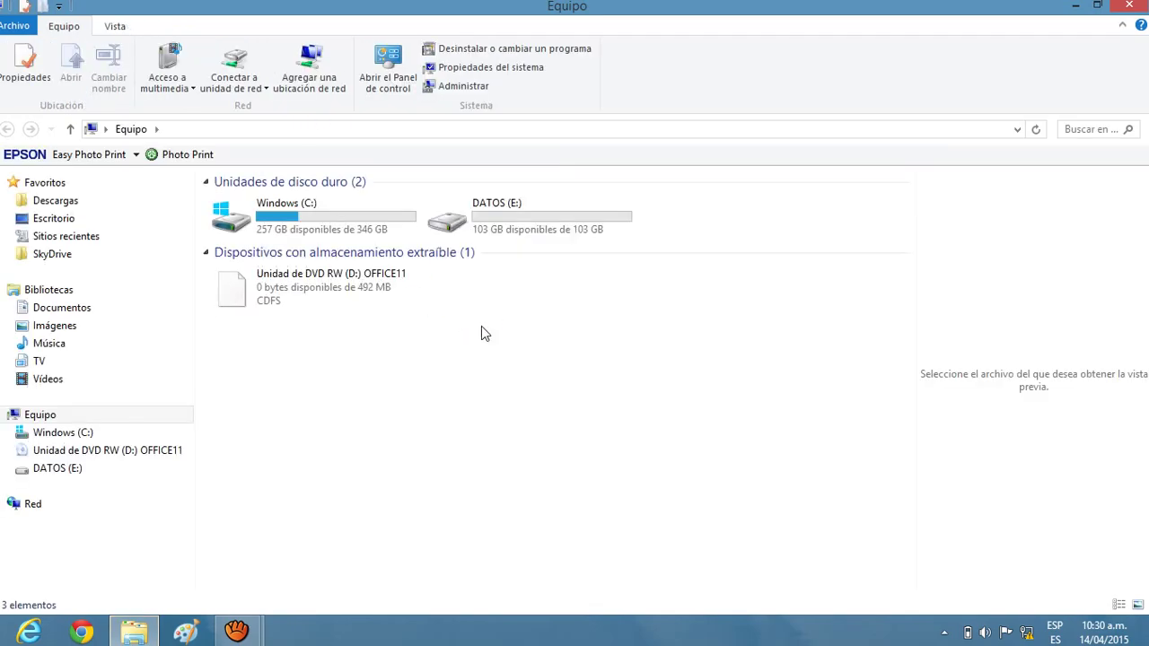
click(366, 295)
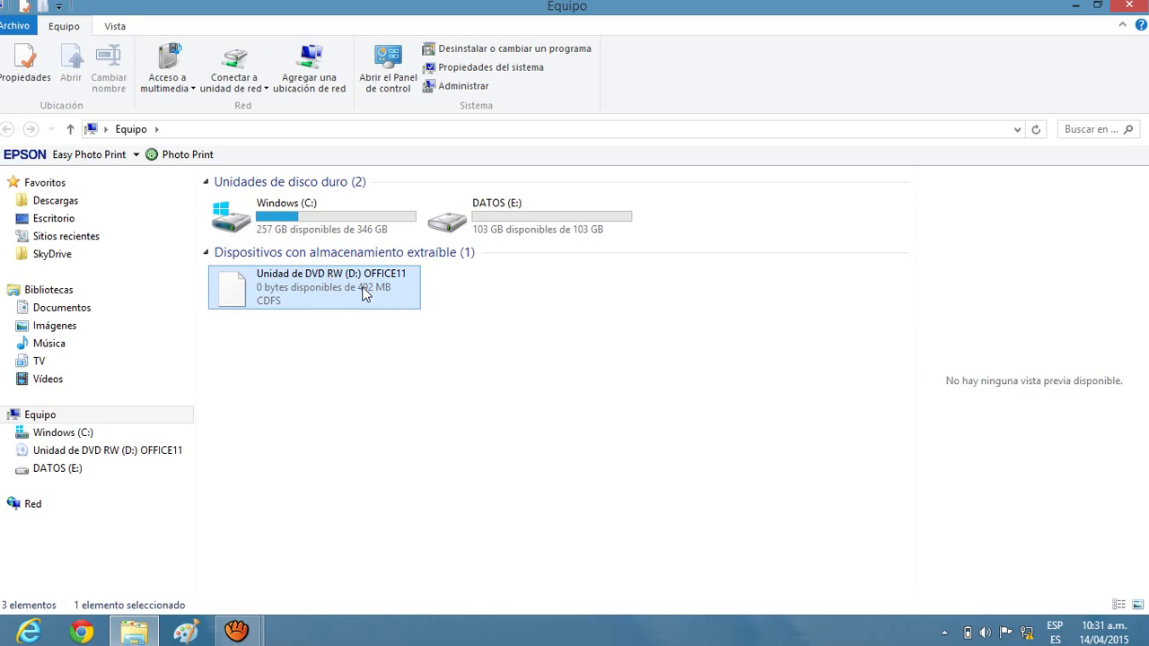
Step: Try to install Office 2003 from the disc's autorun launcher, and close the launcher
double_click(316, 294)
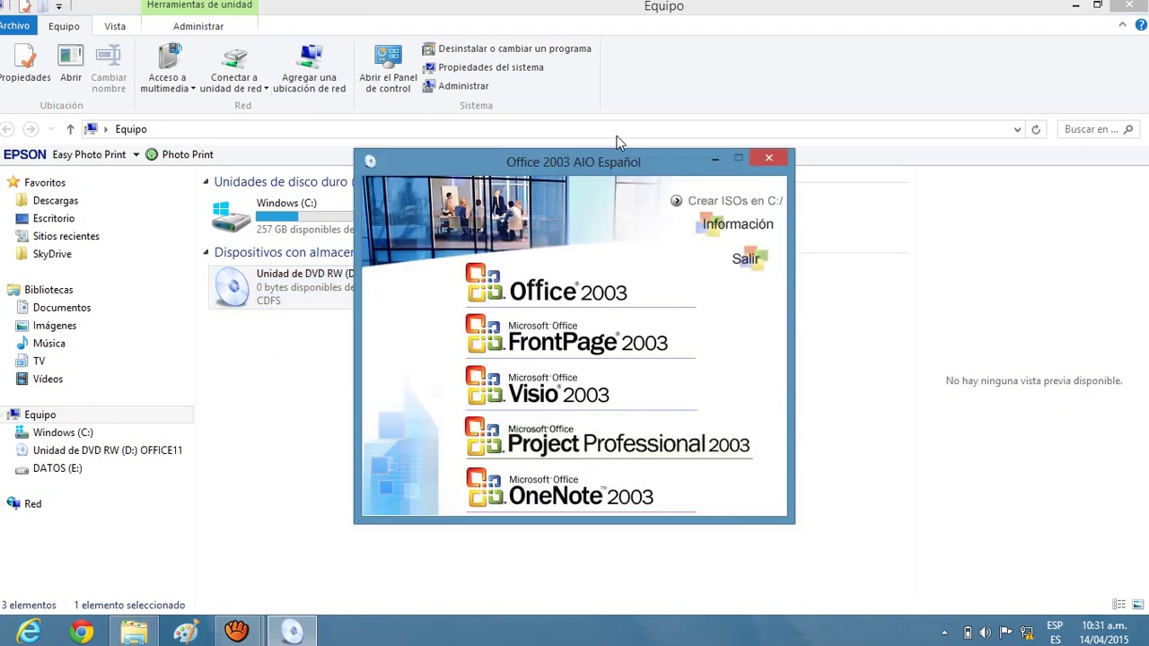
drag(614, 162, 787, 107)
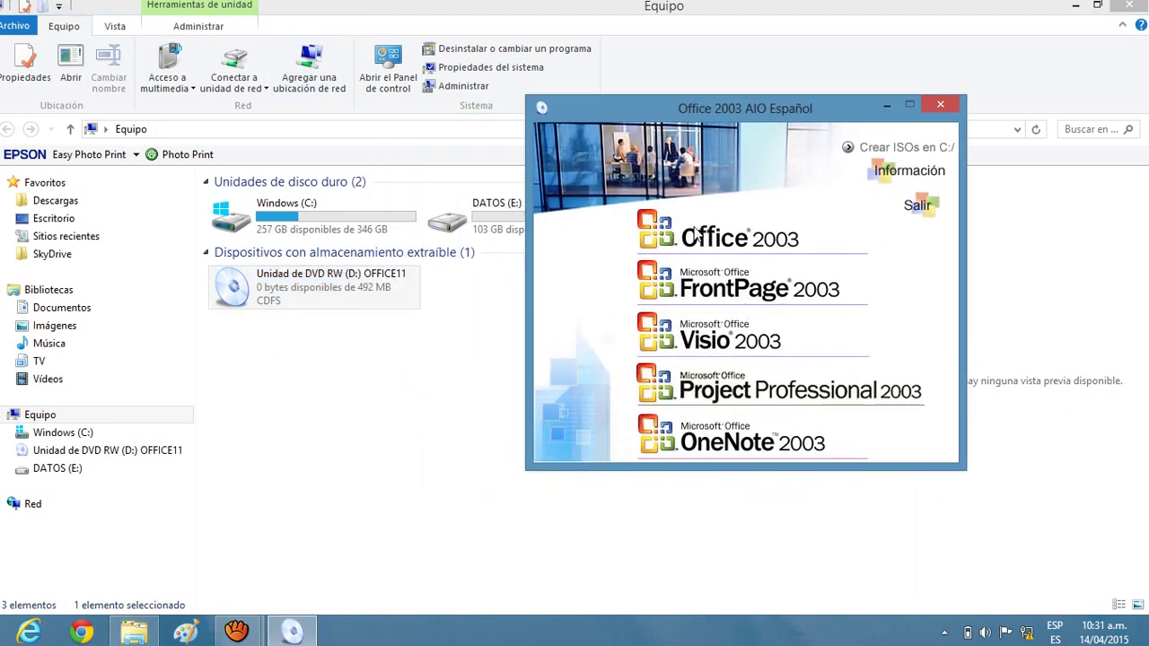
click(315, 292)
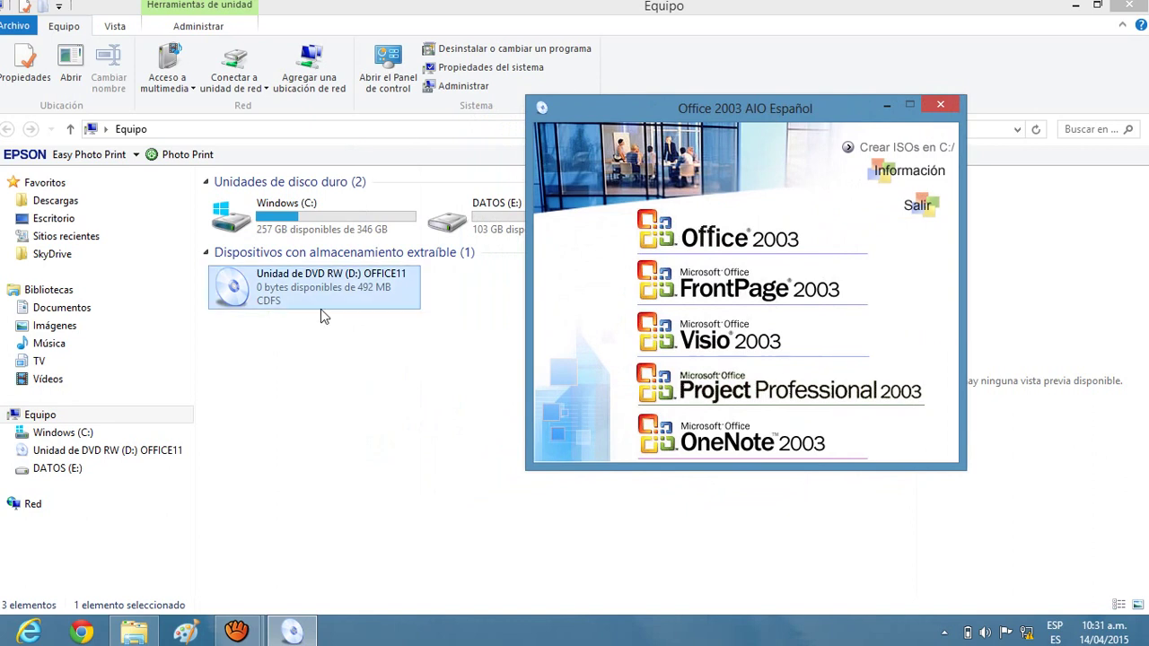
click(702, 221)
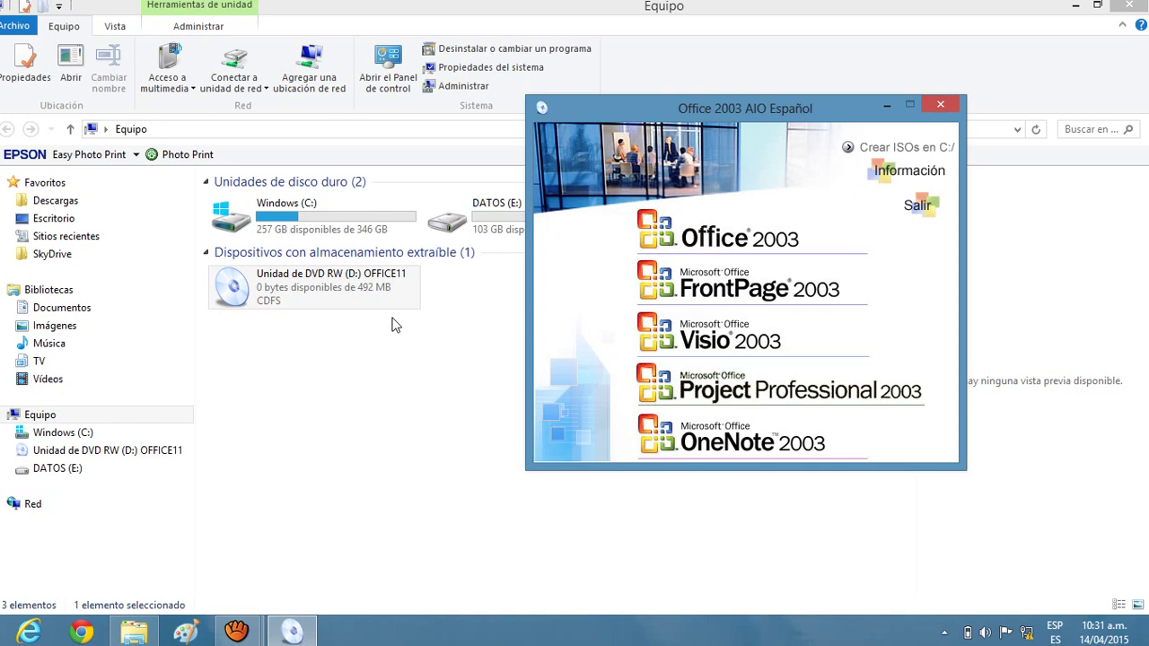
click(700, 220)
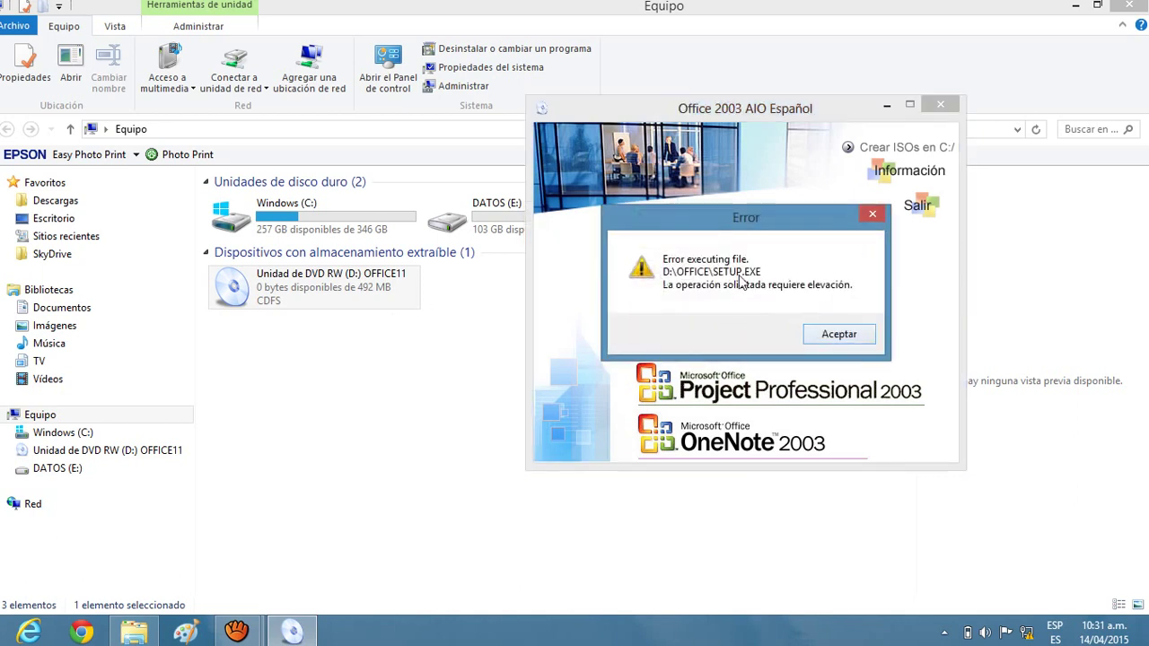
drag(725, 231, 369, 405)
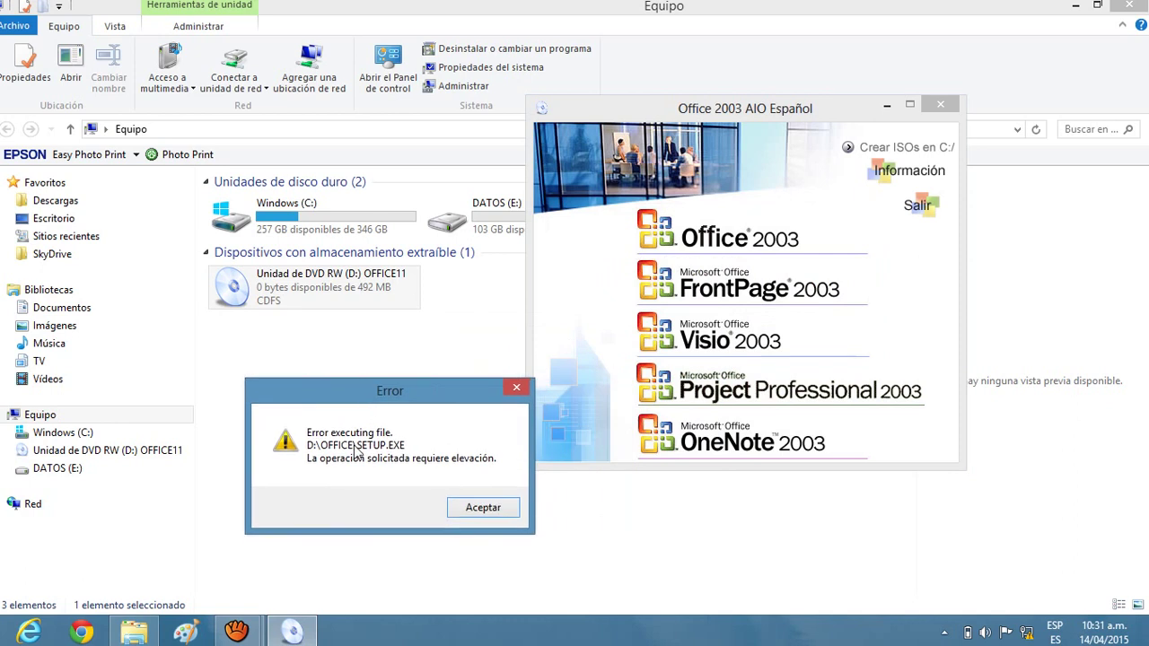
click(499, 508)
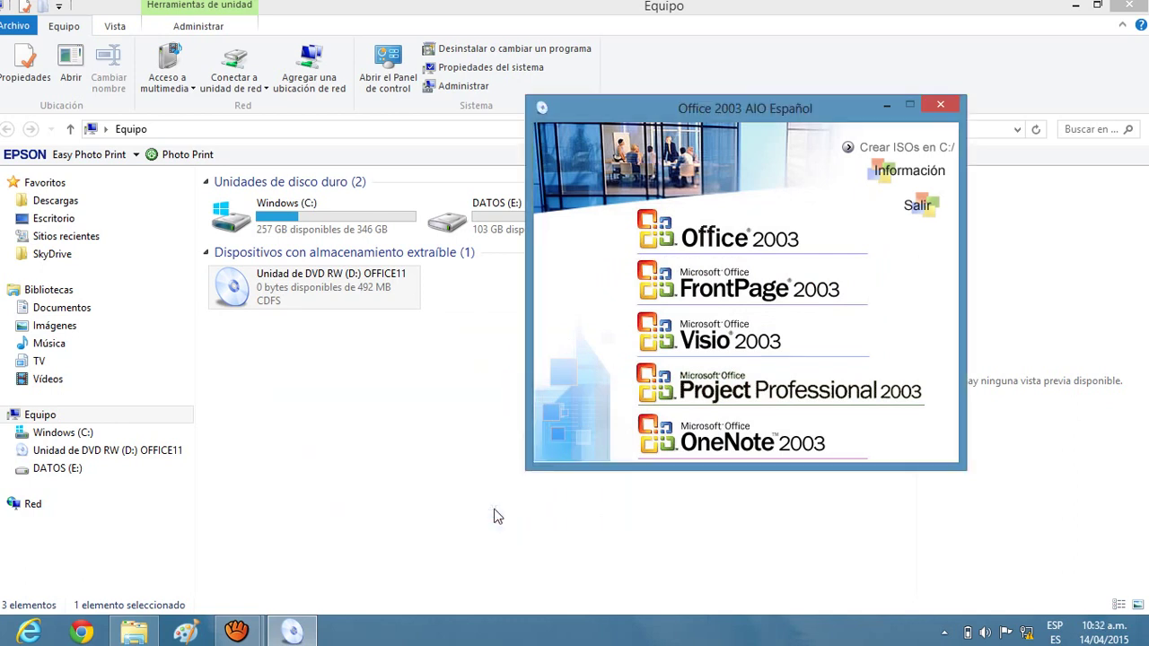
click(939, 106)
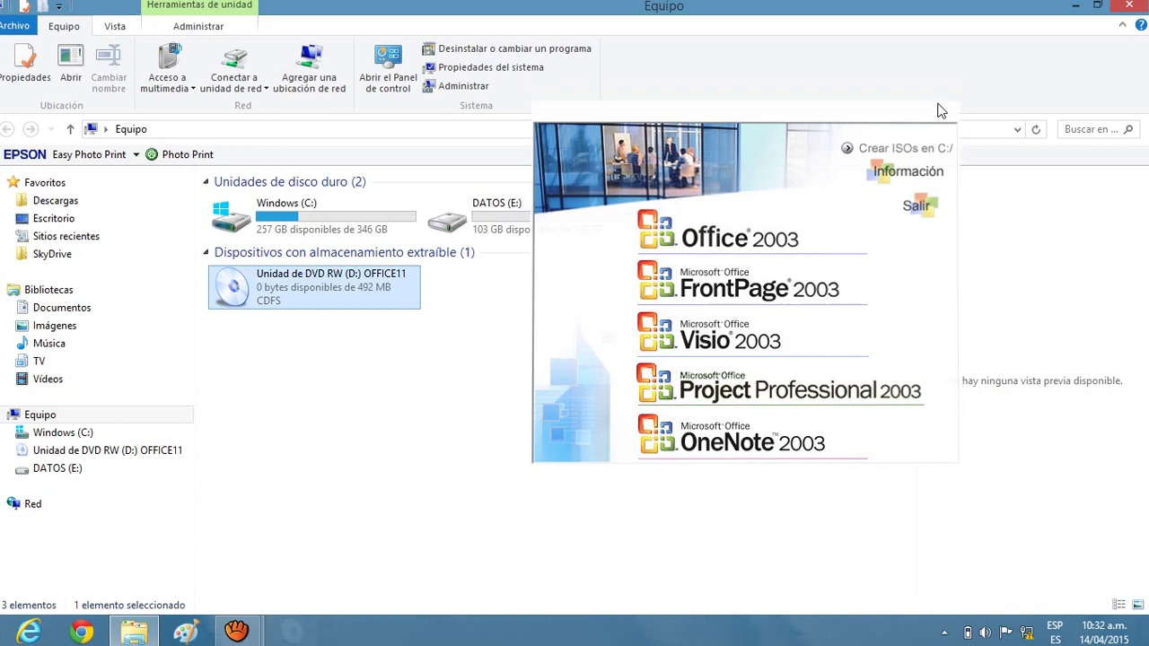
right_click(293, 281)
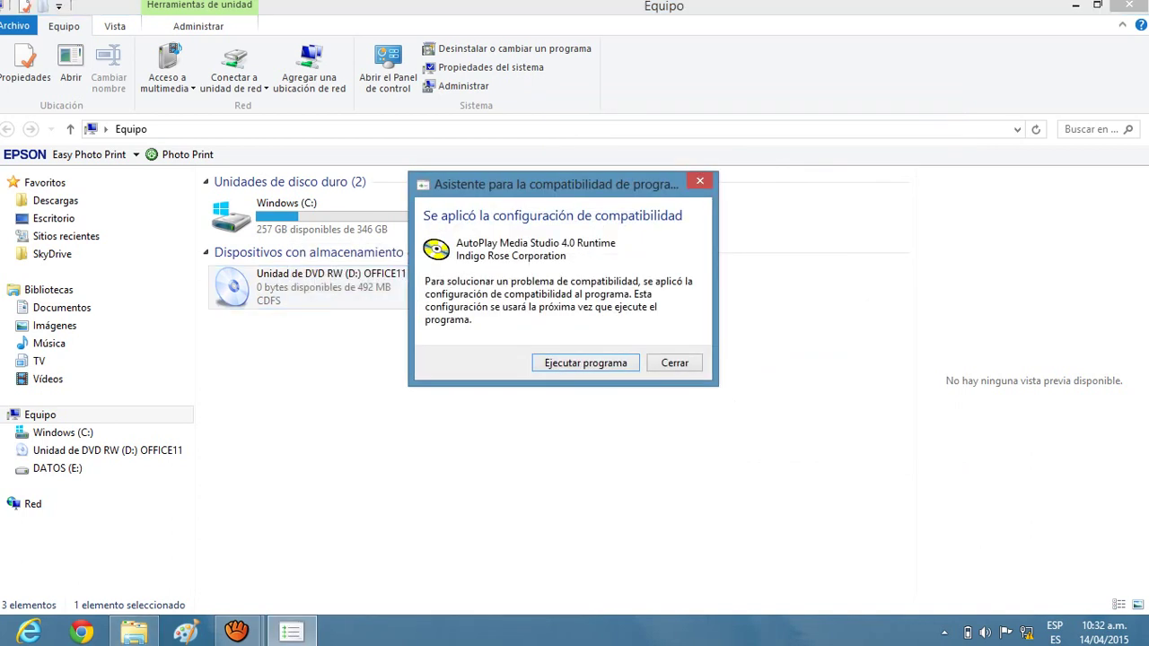
key(Escape)
Step: Browse the contents of the OFFICE11 disc to its OFFICE folder and open the __Numero serie text file
right_click(345, 284)
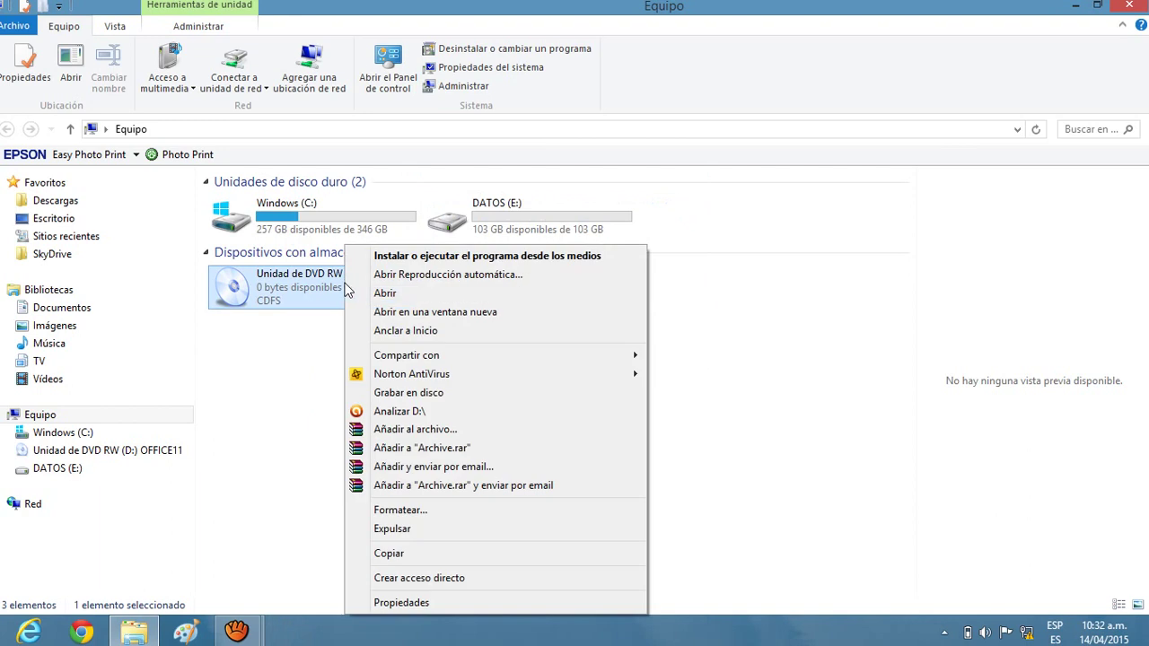
click(375, 293)
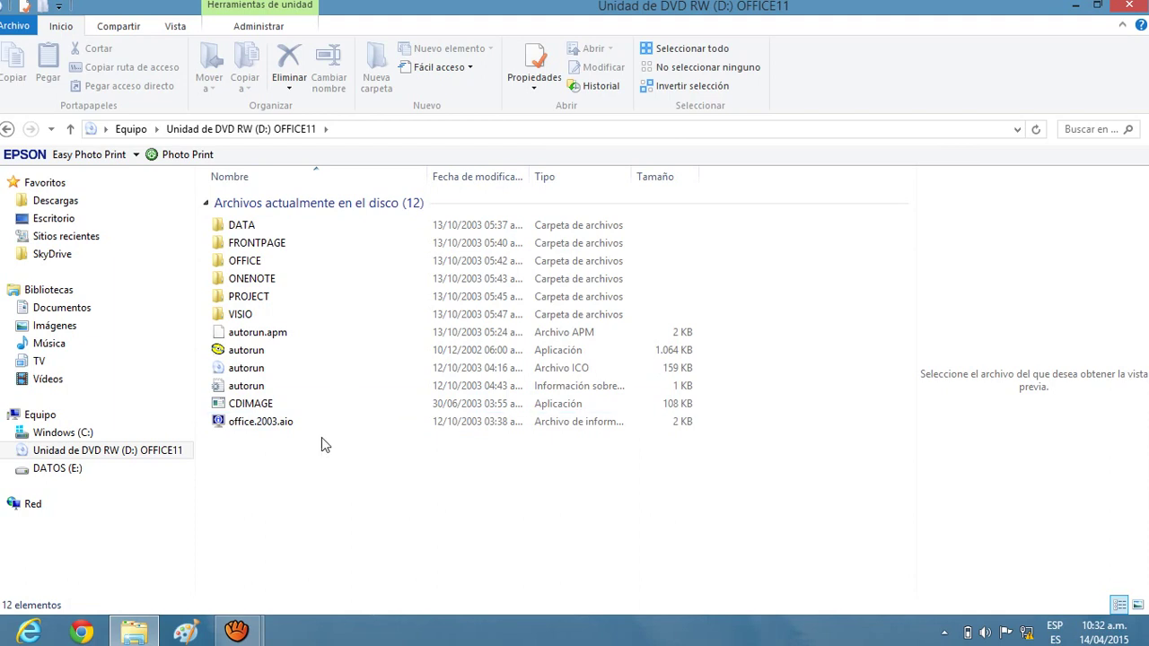
click(259, 264)
double_click(260, 262)
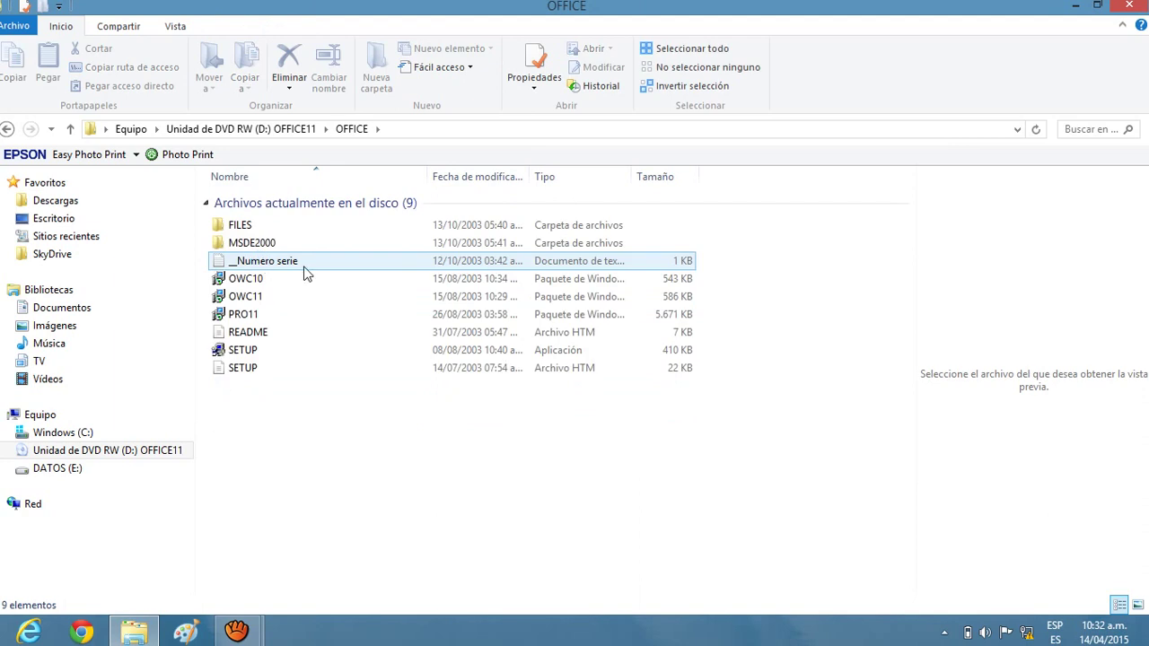
double_click(281, 268)
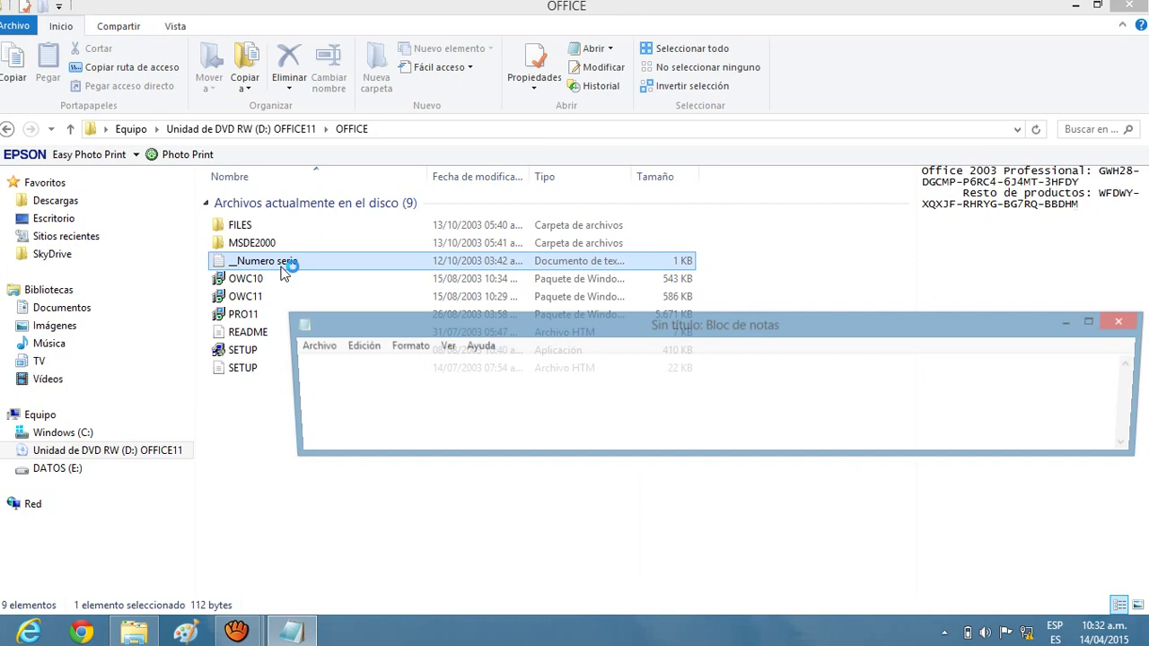
drag(448, 327, 367, 442)
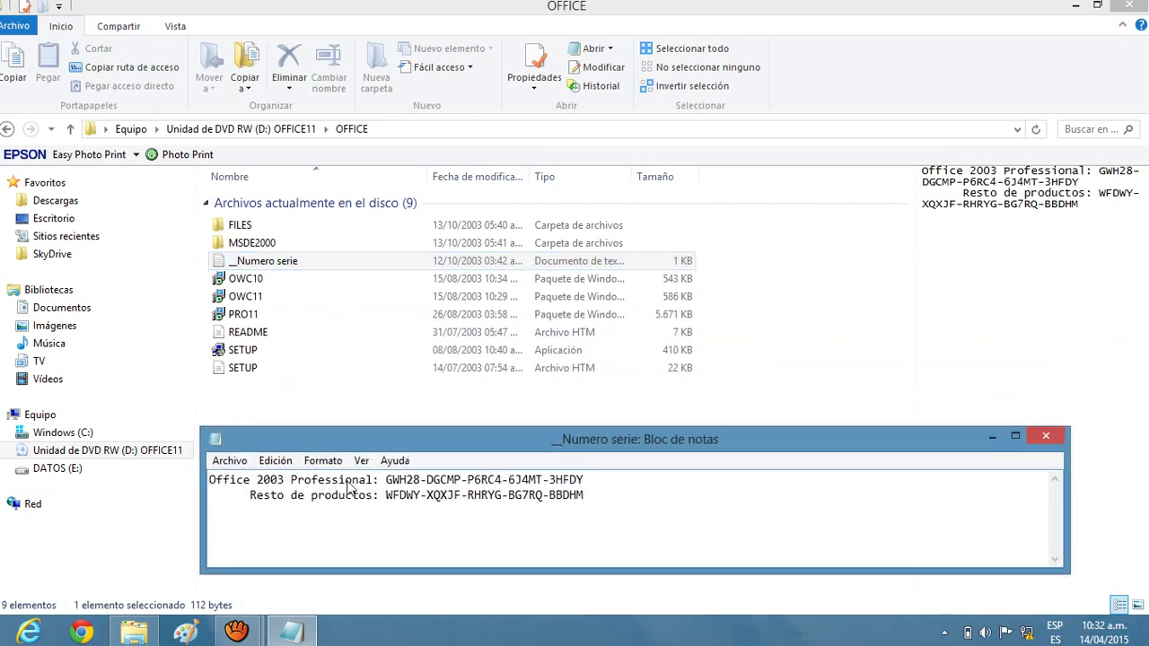
Step: Examine the product keys listed for Office 2003 Professional and for the remaining products
drag(284, 479, 352, 479)
click(281, 490)
drag(243, 481, 591, 460)
click(434, 485)
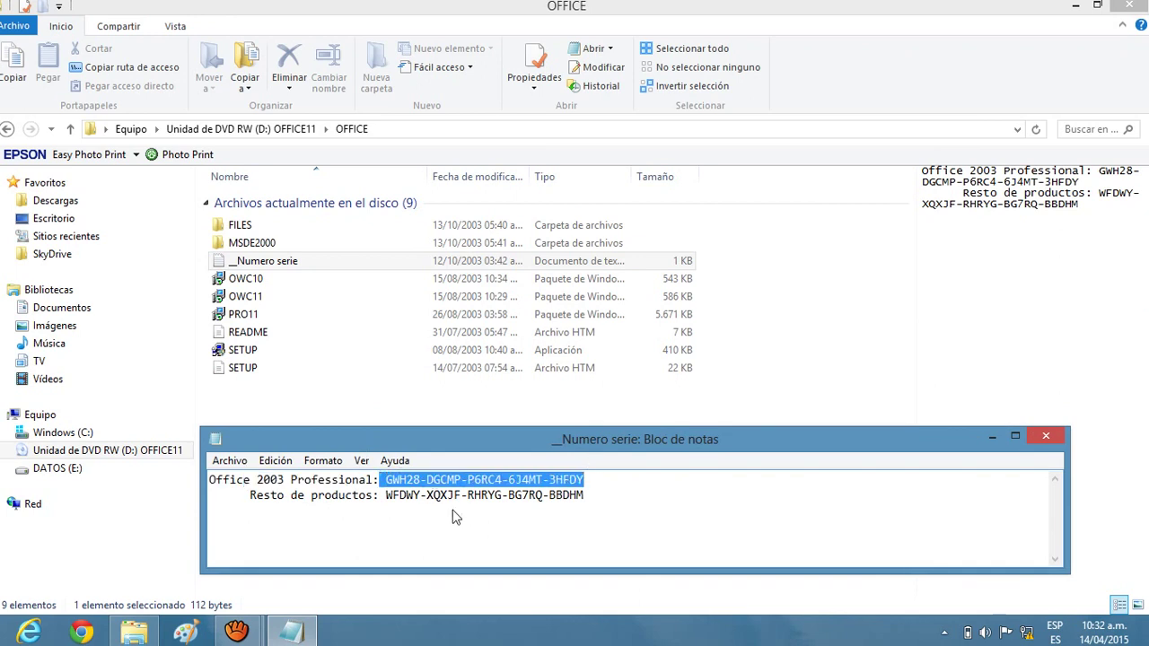
click(418, 519)
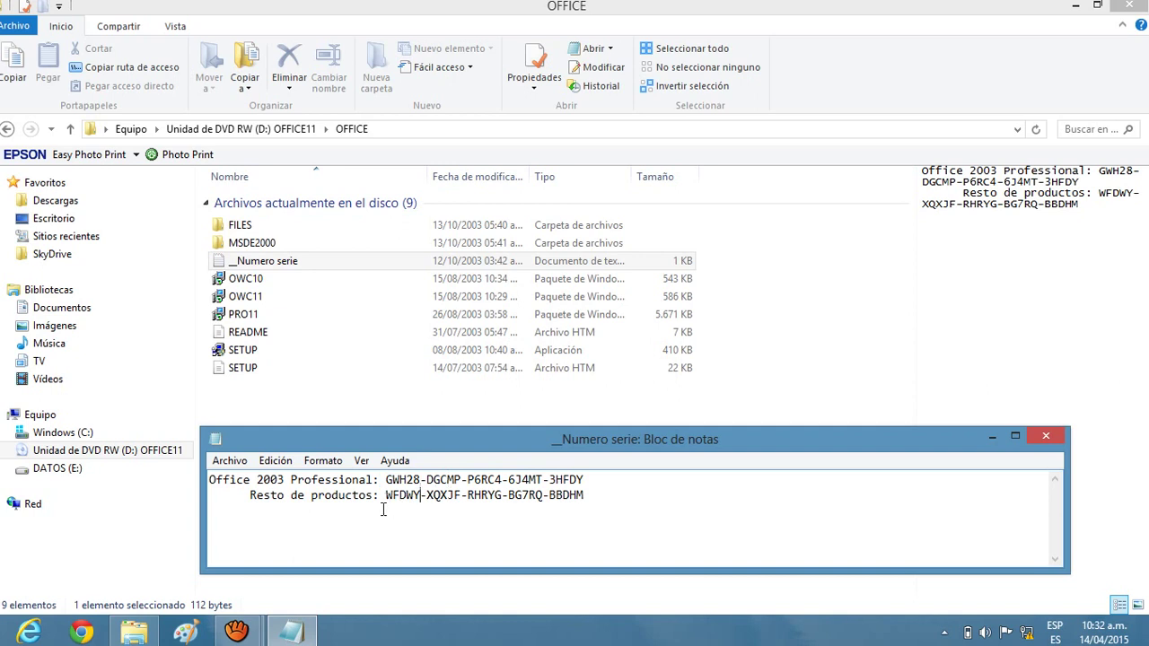
drag(386, 495, 603, 495)
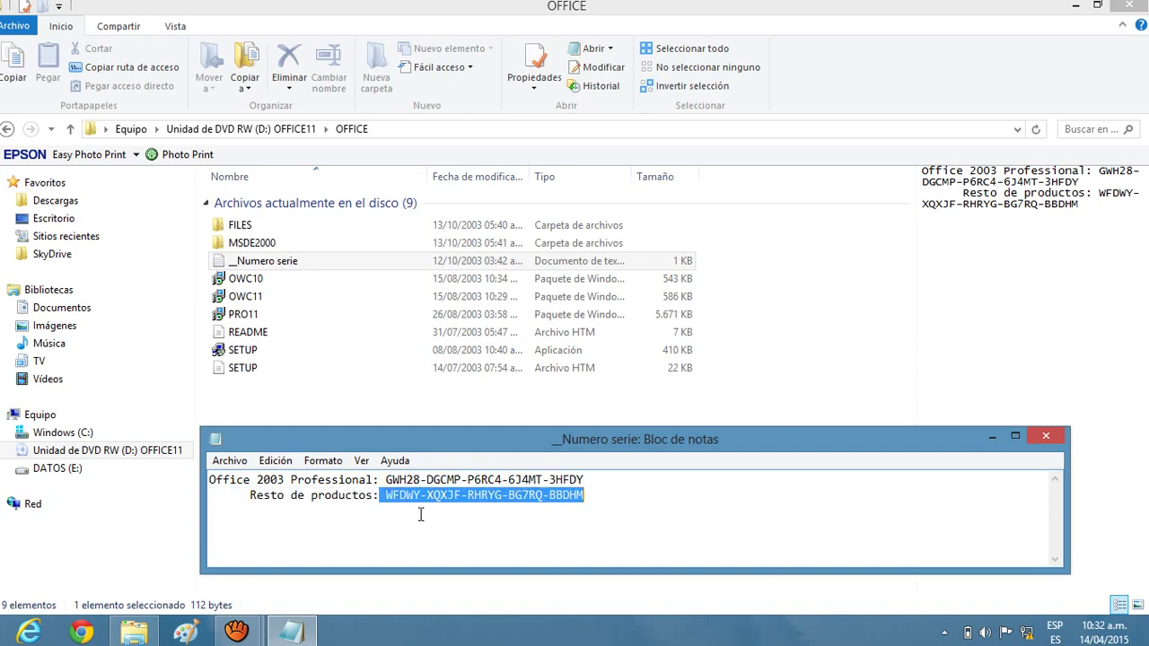
click(536, 495)
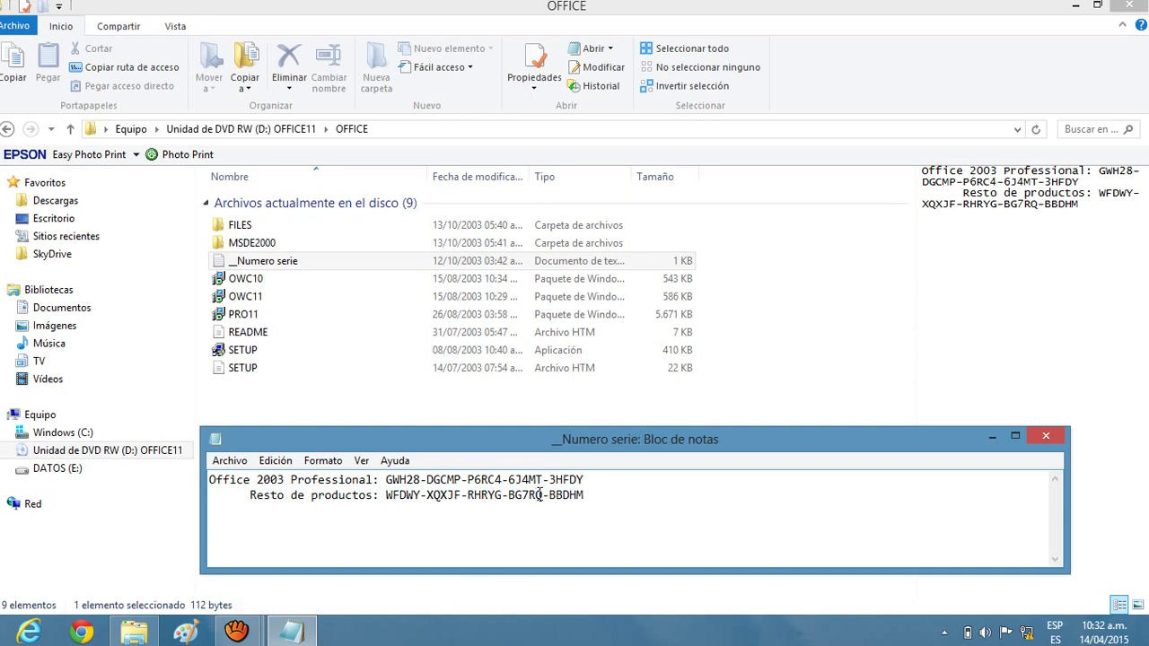
Step: Run the SETUP application from the OFFICE folder, and close the folder window
double_click(240, 352)
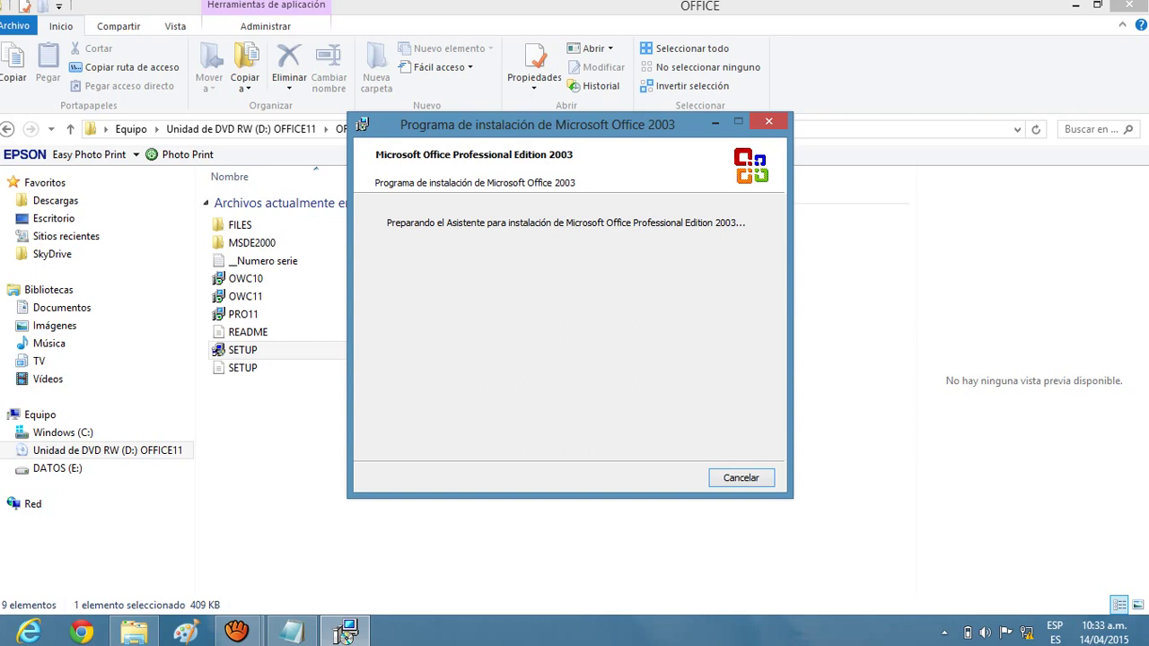
click(1128, 4)
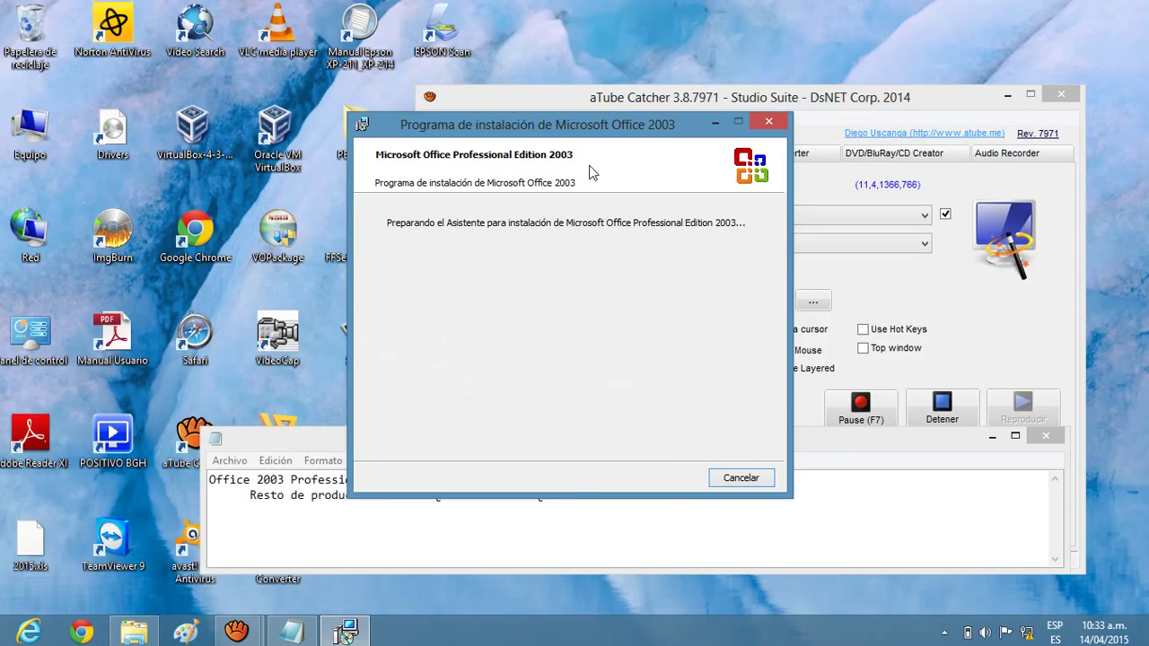
drag(503, 123, 295, 7)
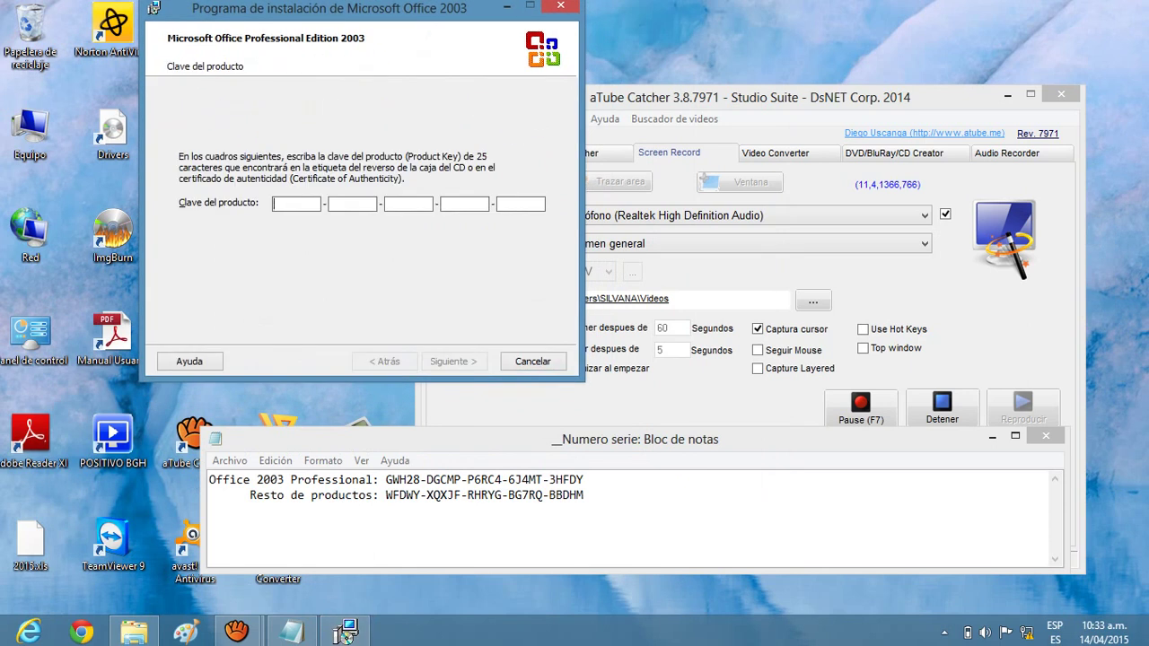
Step: Copy the first group of the Office 2003 Professional product key from the serial number file into the first key field
click(292, 631)
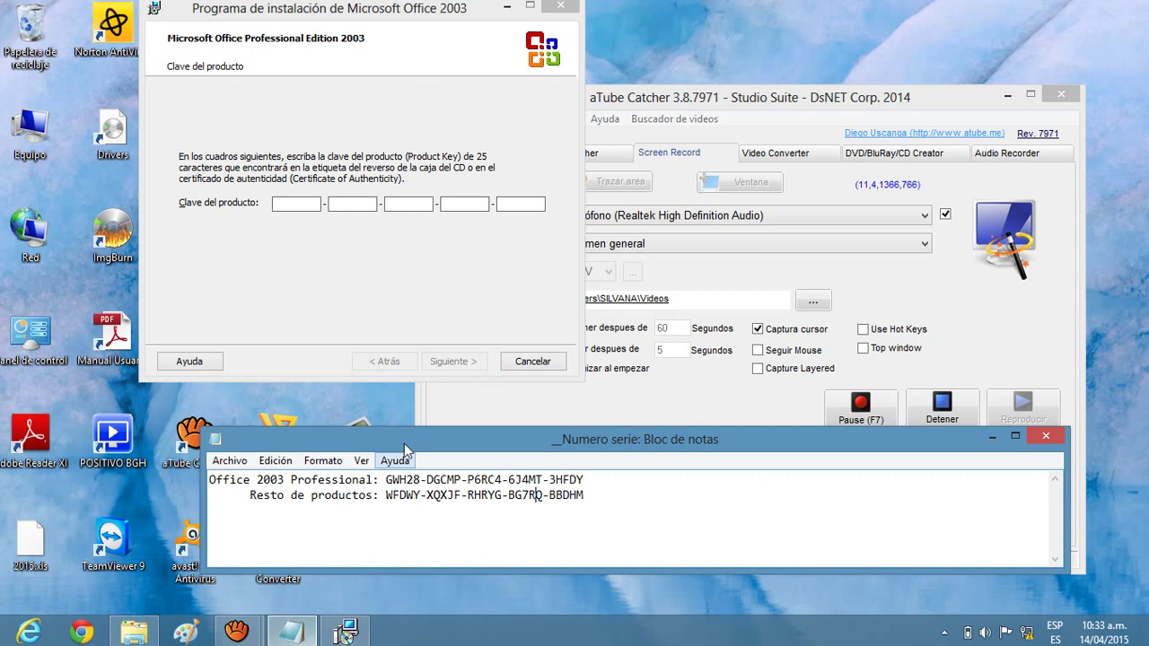
drag(404, 441, 399, 294)
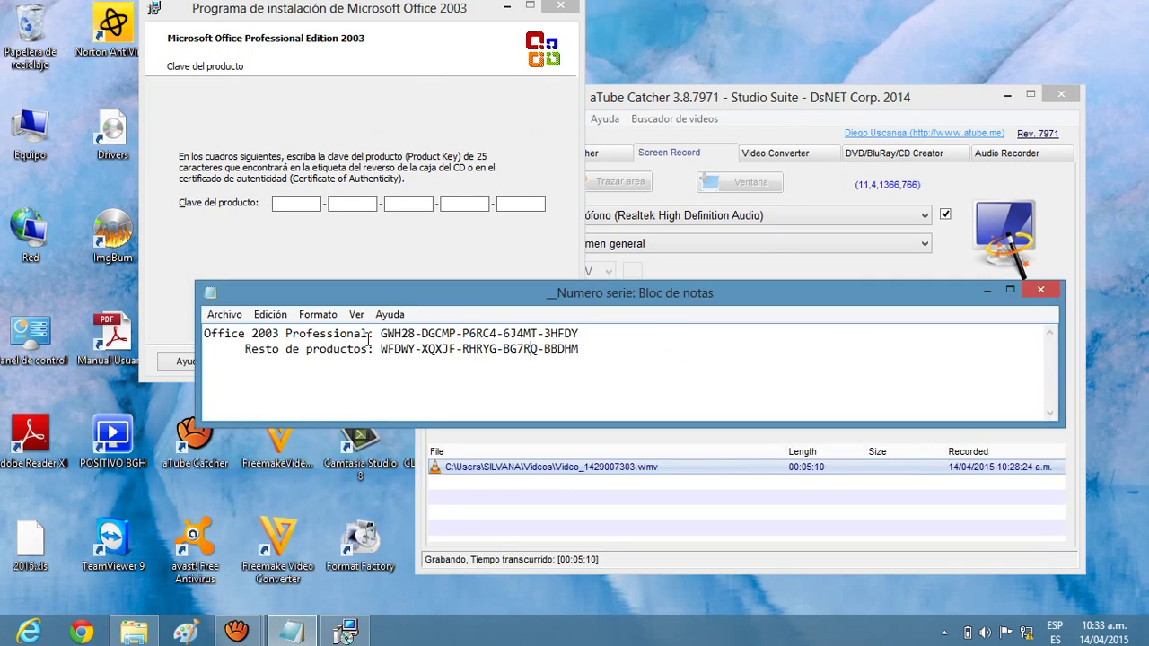
drag(380, 334, 416, 333)
right_click(405, 332)
click(456, 386)
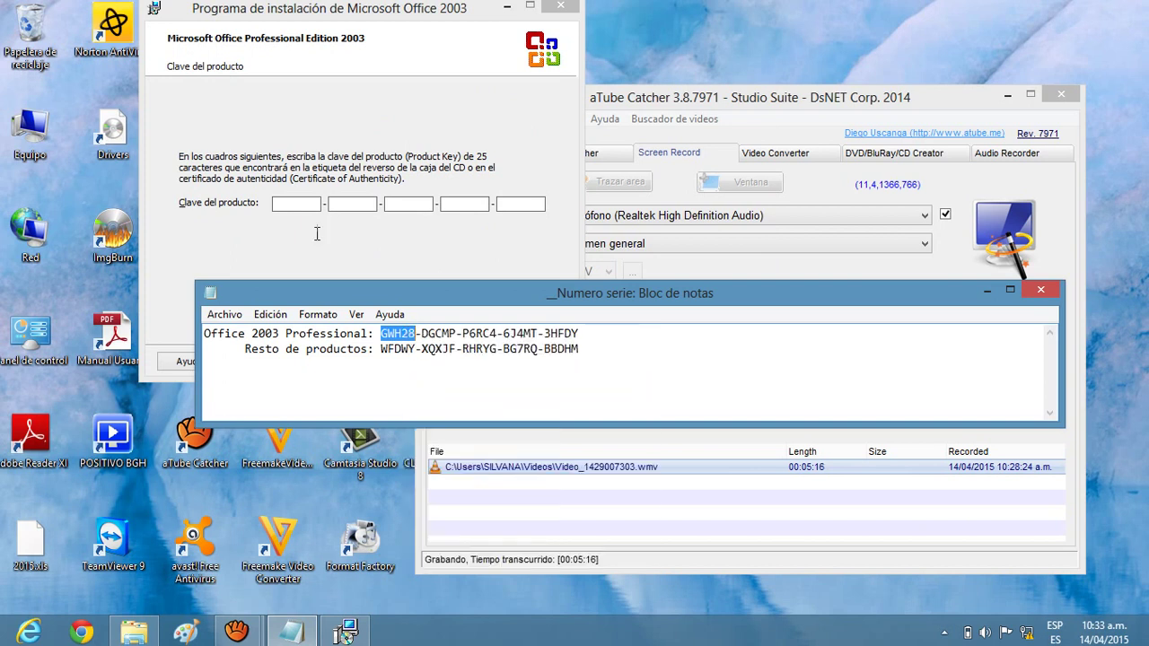
click(296, 204)
right_click(296, 204)
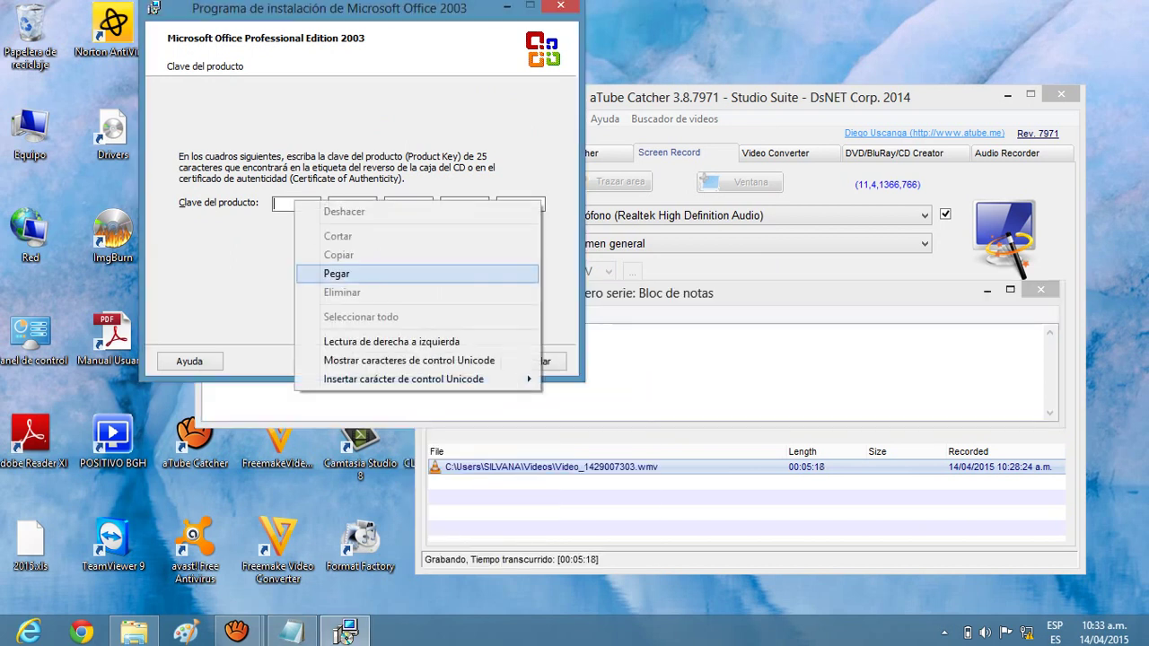
click(336, 274)
Step: Copy the product key from its second group onward in the text file and paste it into the second key field
click(608, 356)
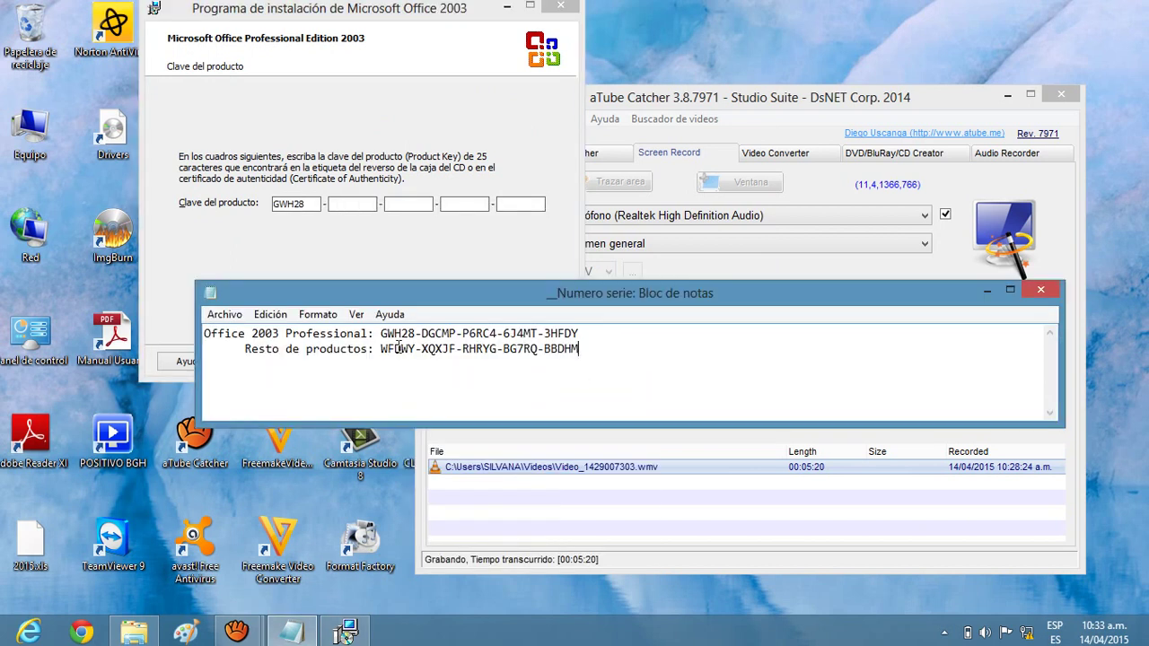
drag(421, 332, 578, 326)
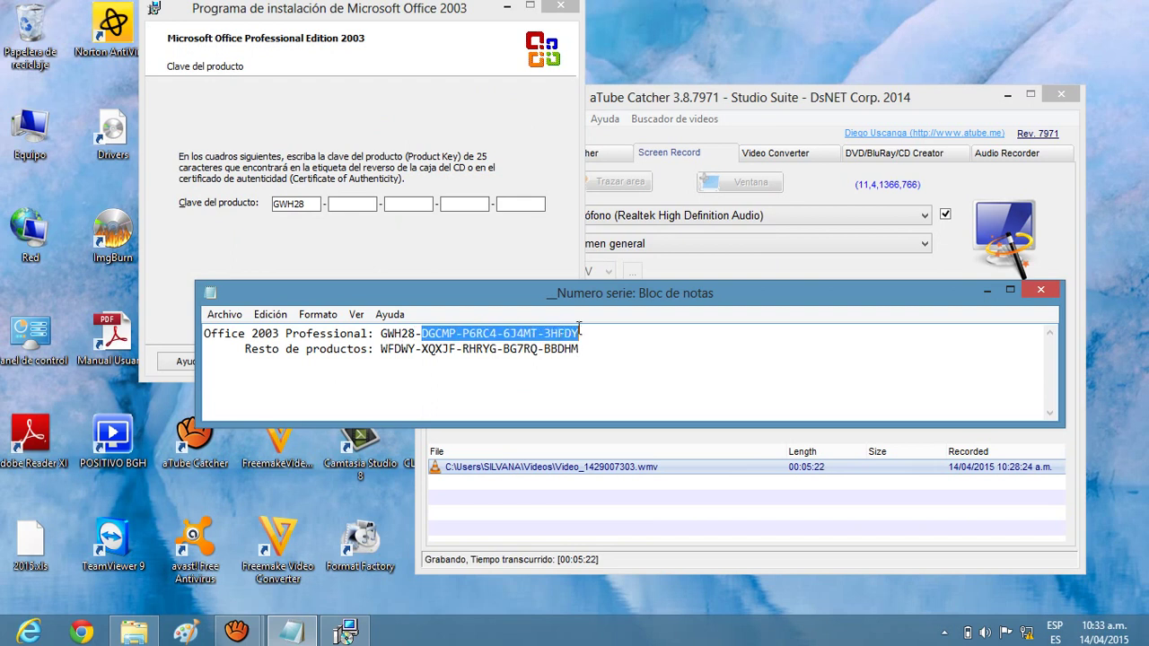
right_click(560, 332)
click(621, 386)
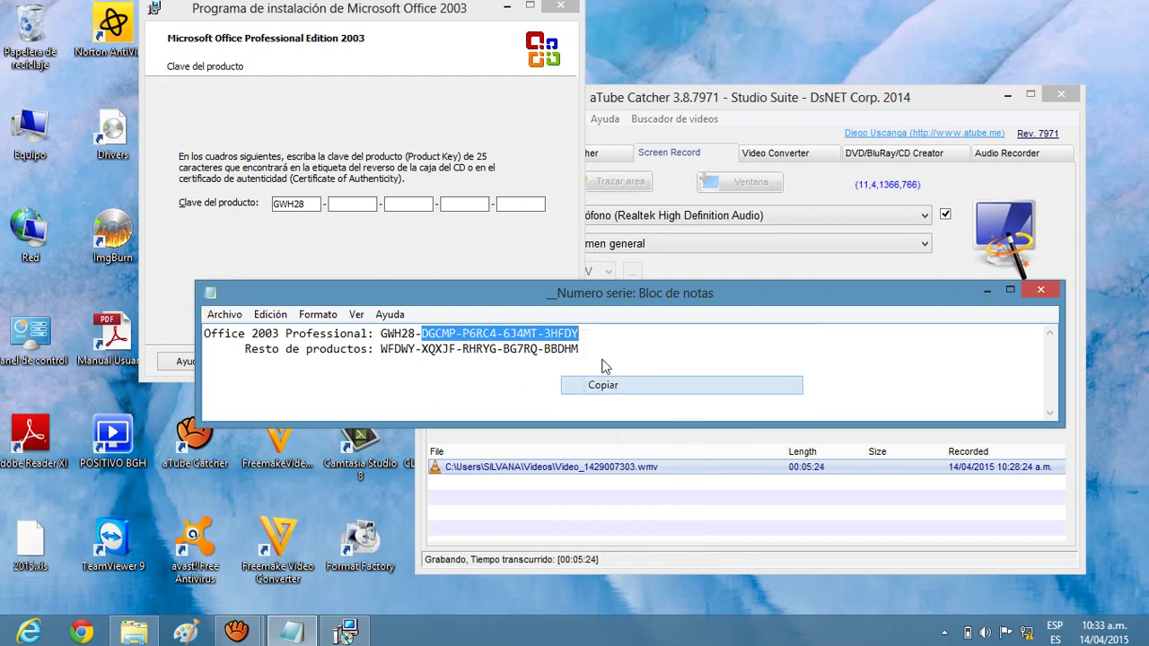
click(369, 204)
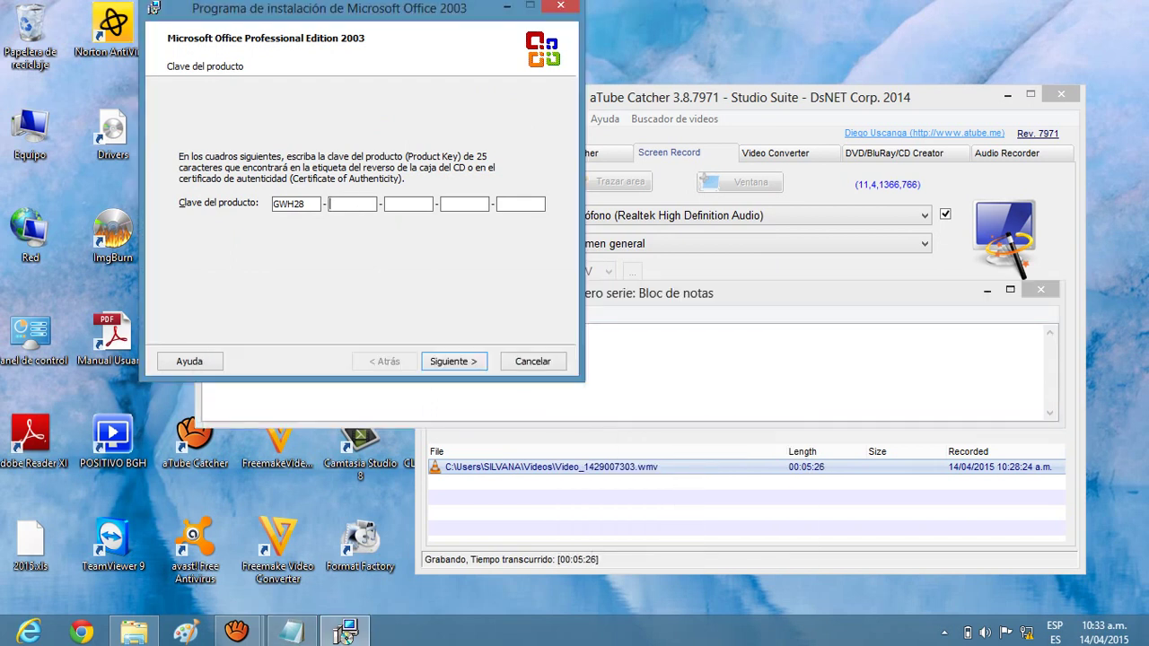
key(ctrl+v)
Step: Transfer the third group of the Office 2003 Professional product key from the text file to the third key field
click(628, 388)
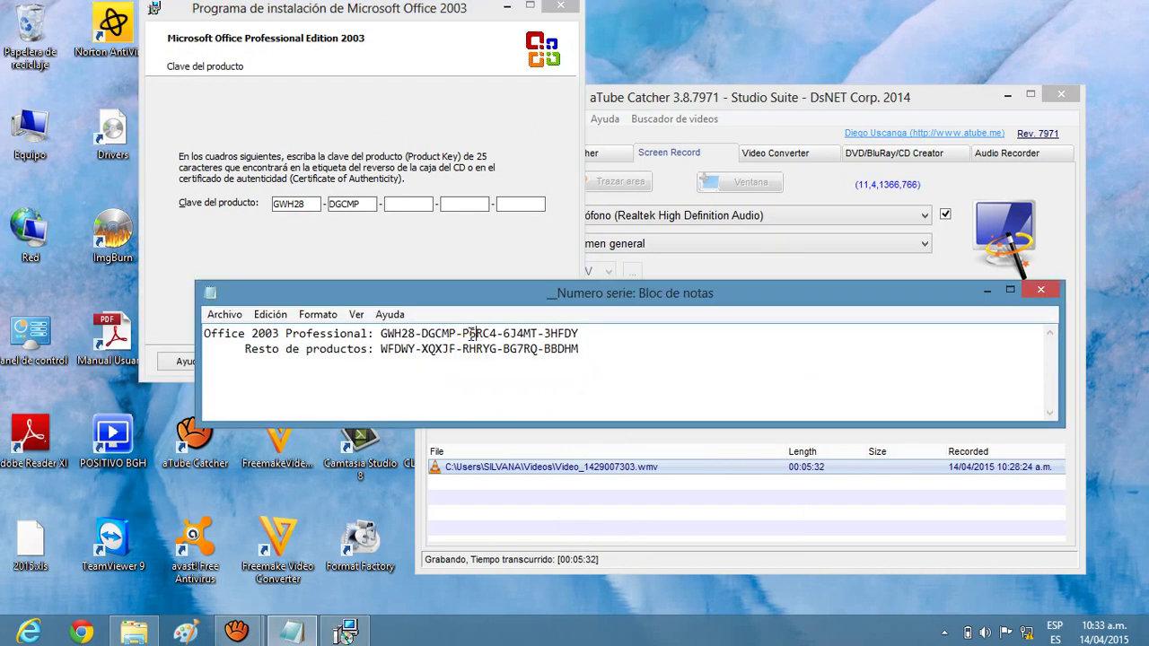
drag(462, 334, 499, 333)
click(407, 202)
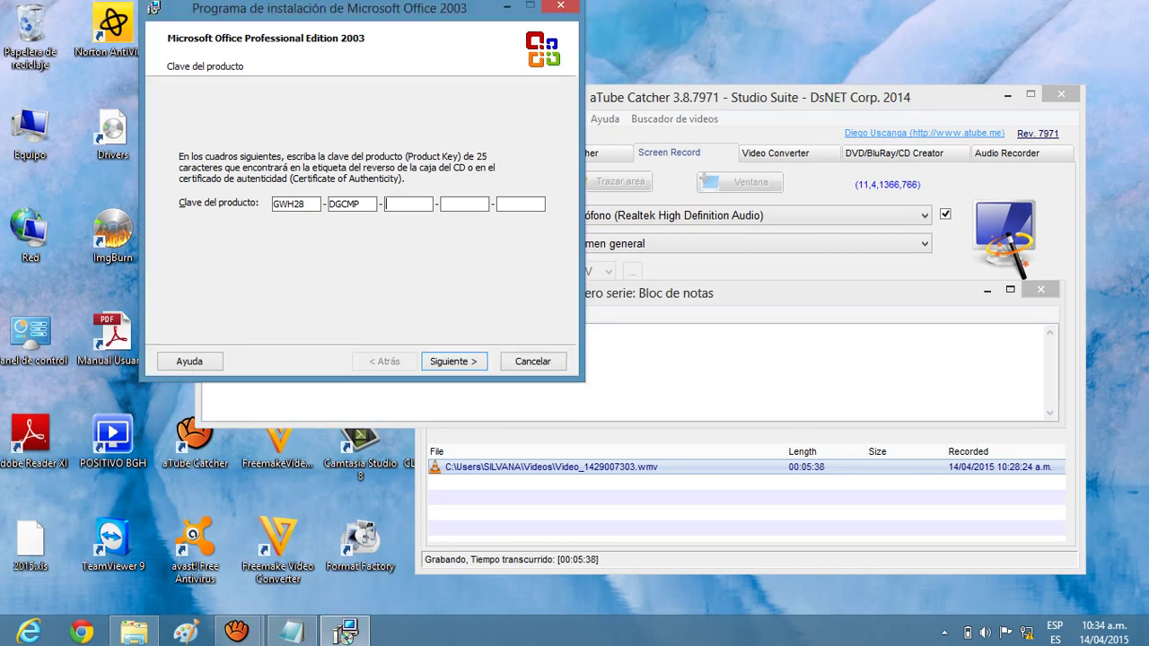
key(ctrl+v)
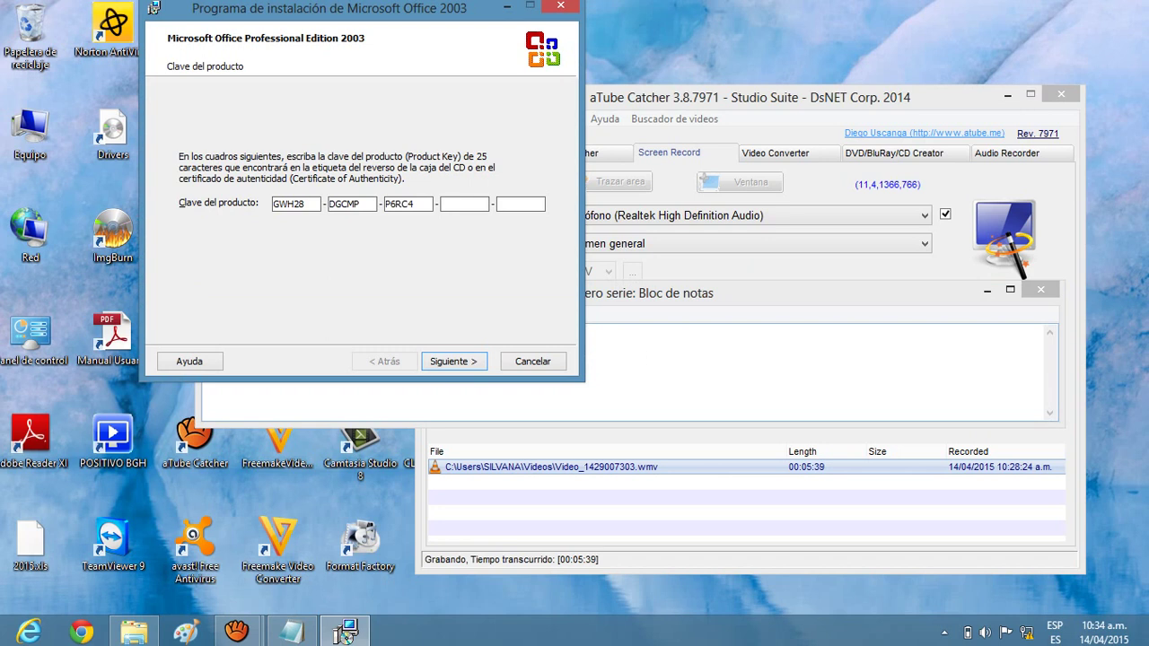
Step: Copy the fourth group of the Office 2003 Professional product key into the fourth key field
click(641, 361)
drag(502, 333, 537, 333)
right_click(536, 331)
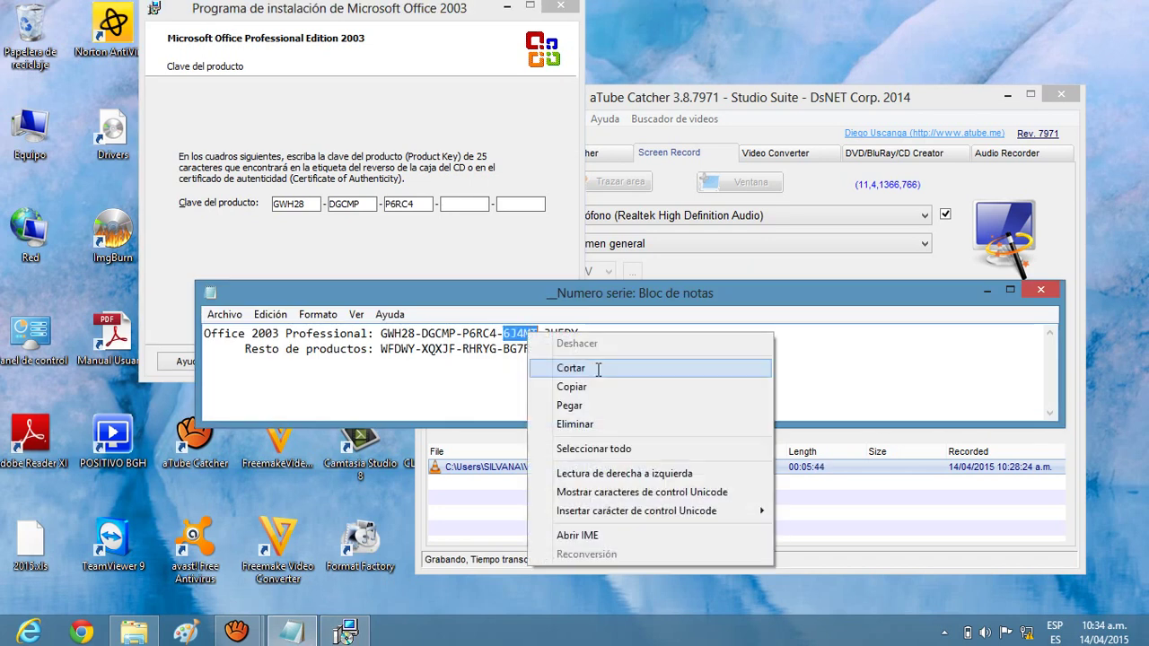
click(594, 386)
click(447, 205)
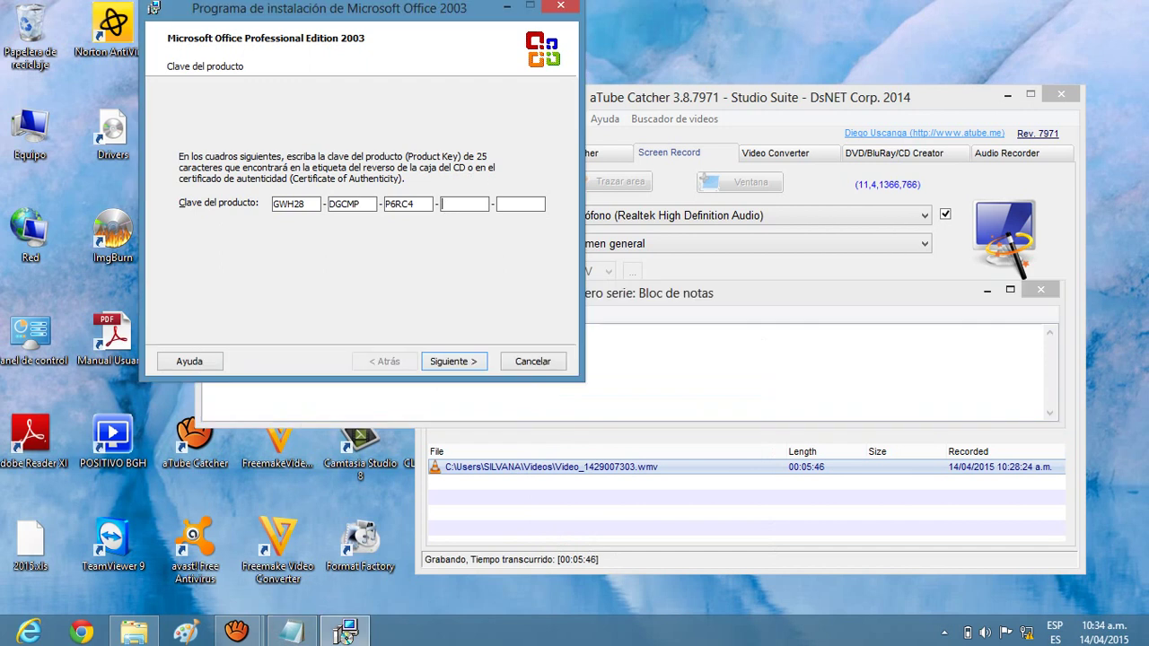
right_click(449, 205)
click(489, 278)
Step: Copy the last group of the Office 2003 Professional product key into the fifth key field and submit the key
click(686, 364)
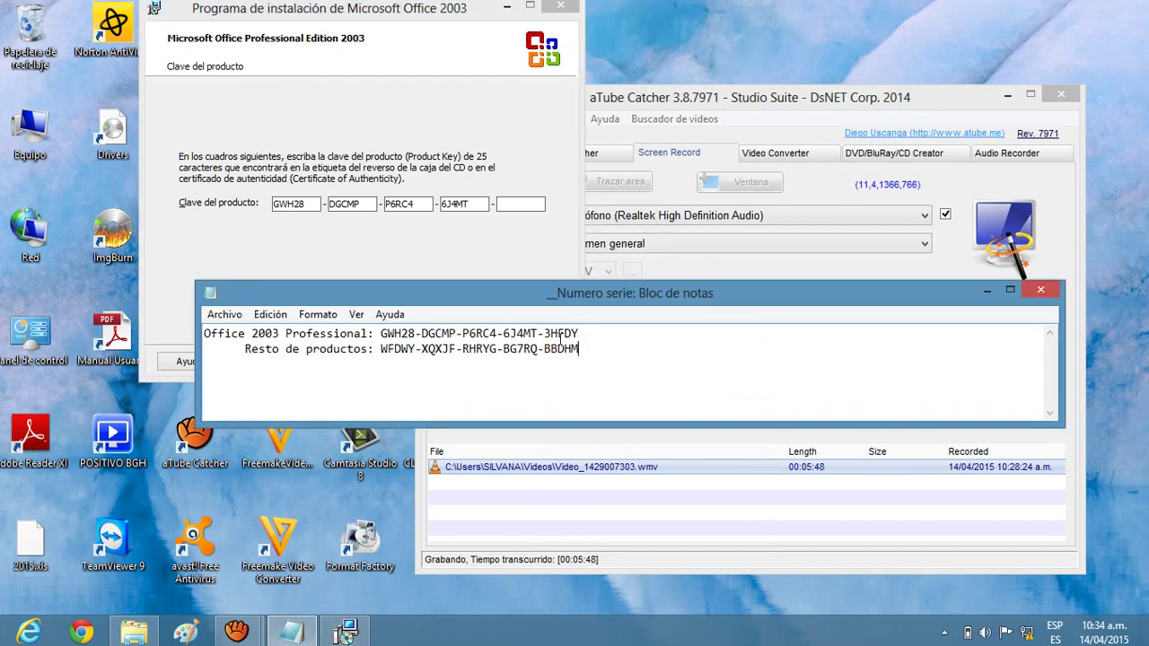
drag(545, 333, 596, 332)
right_click(560, 334)
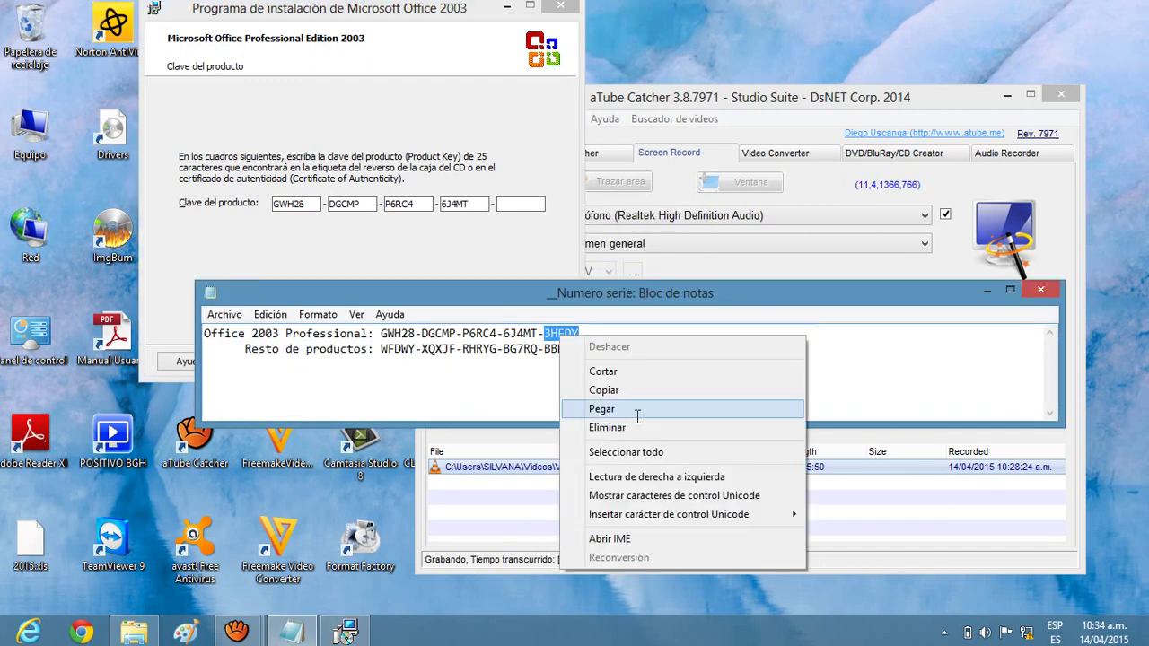
click(612, 390)
click(520, 204)
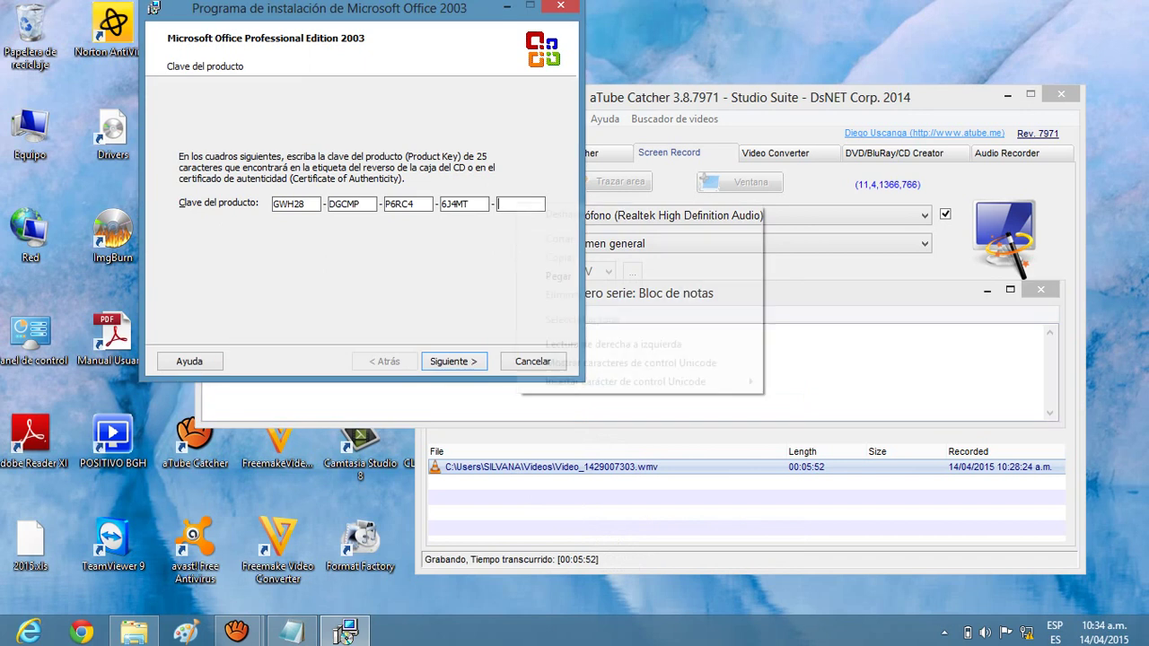
right_click(519, 205)
click(552, 276)
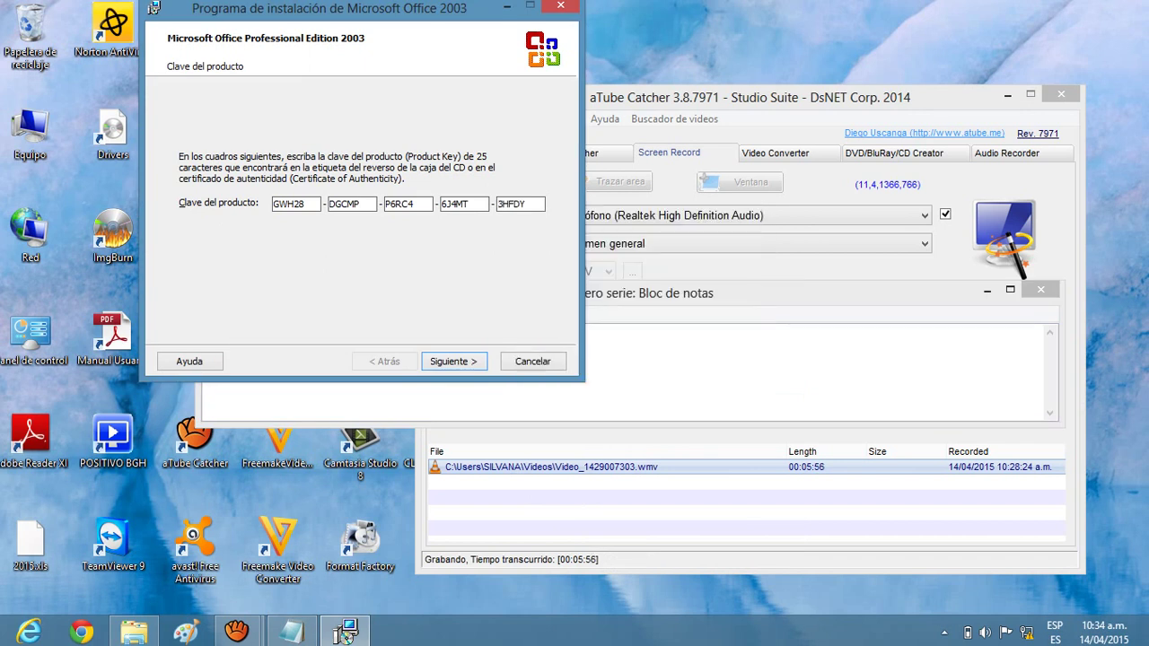
key(Return)
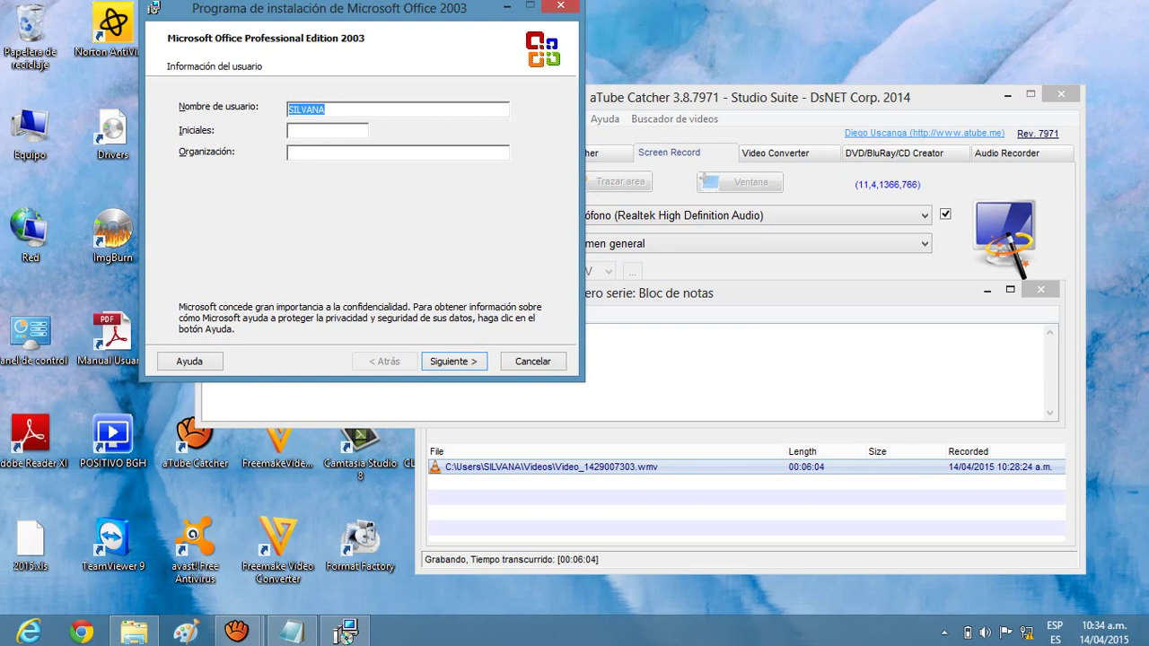
Step: Keep the default user information and accept the terms of the end-user licence agreement
key(Return)
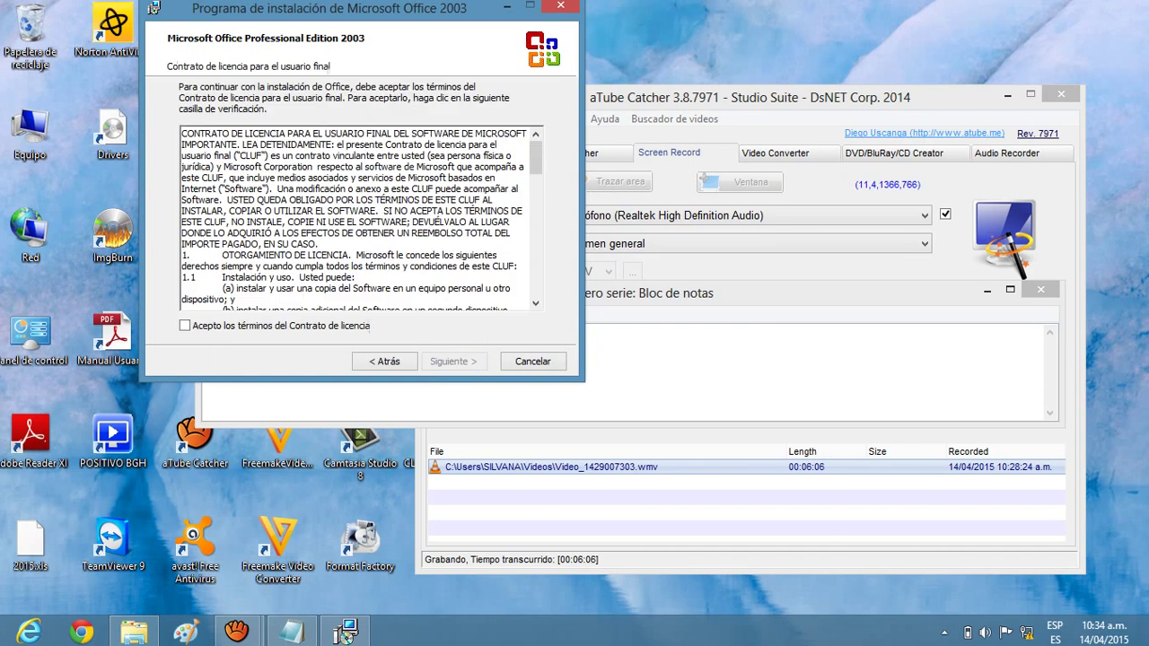
key(space)
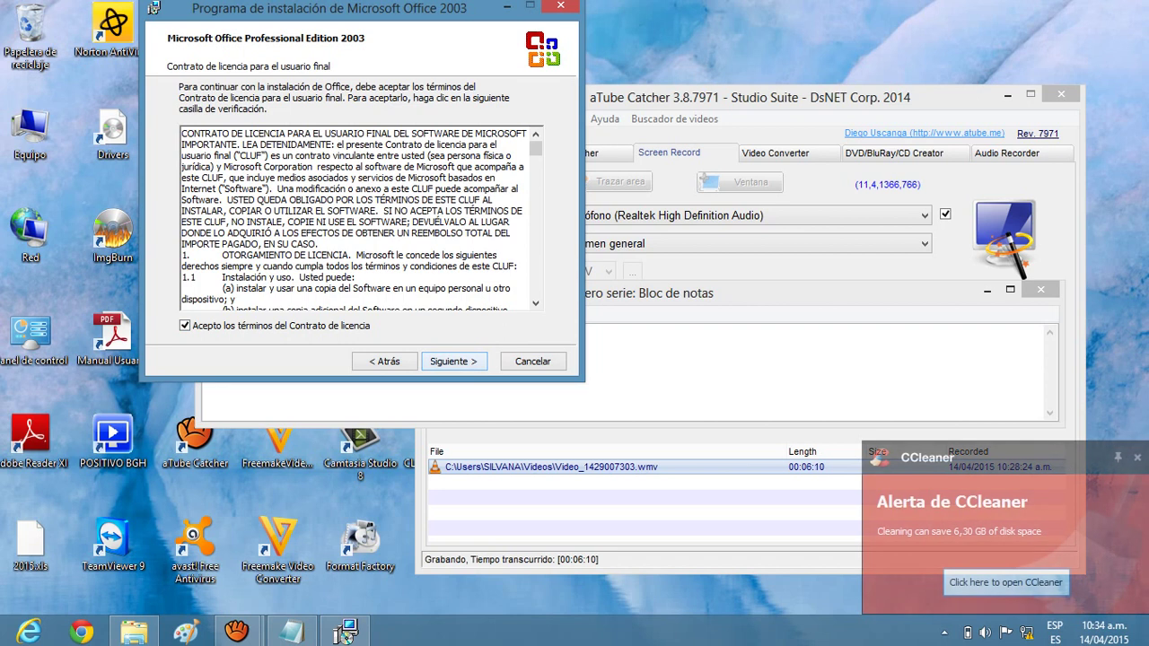
key(Return)
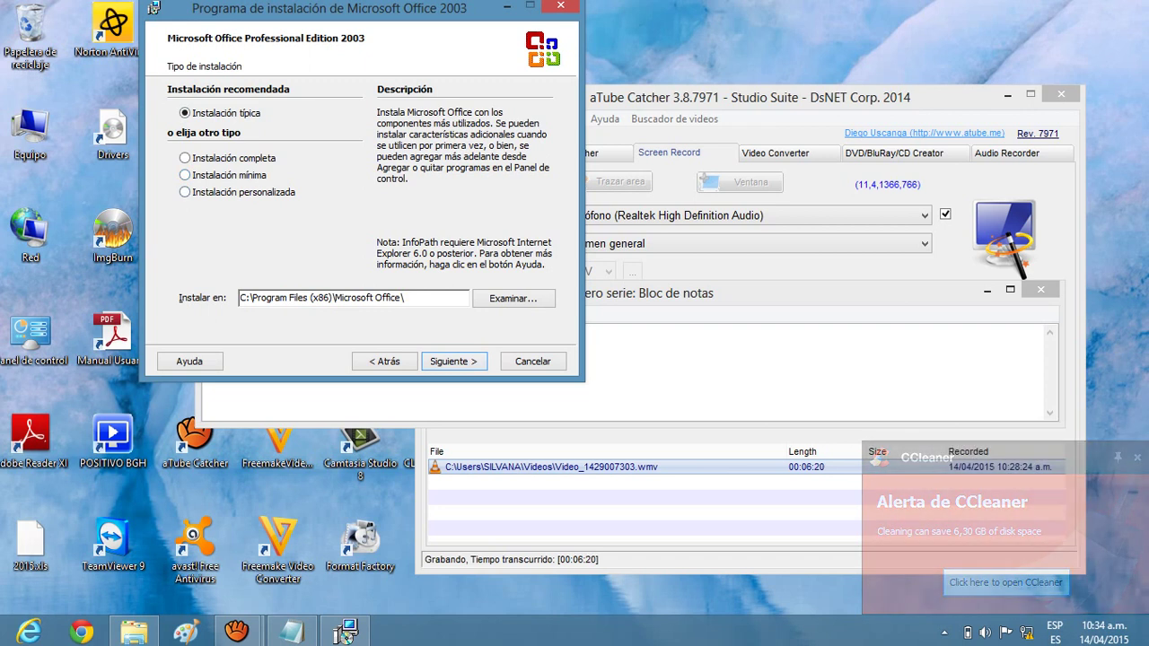
Step: Choose the custom installation (Instalación personalizada) and keep C:\Program Files (x86)\Microsoft Office\ as the destination folder
click(185, 191)
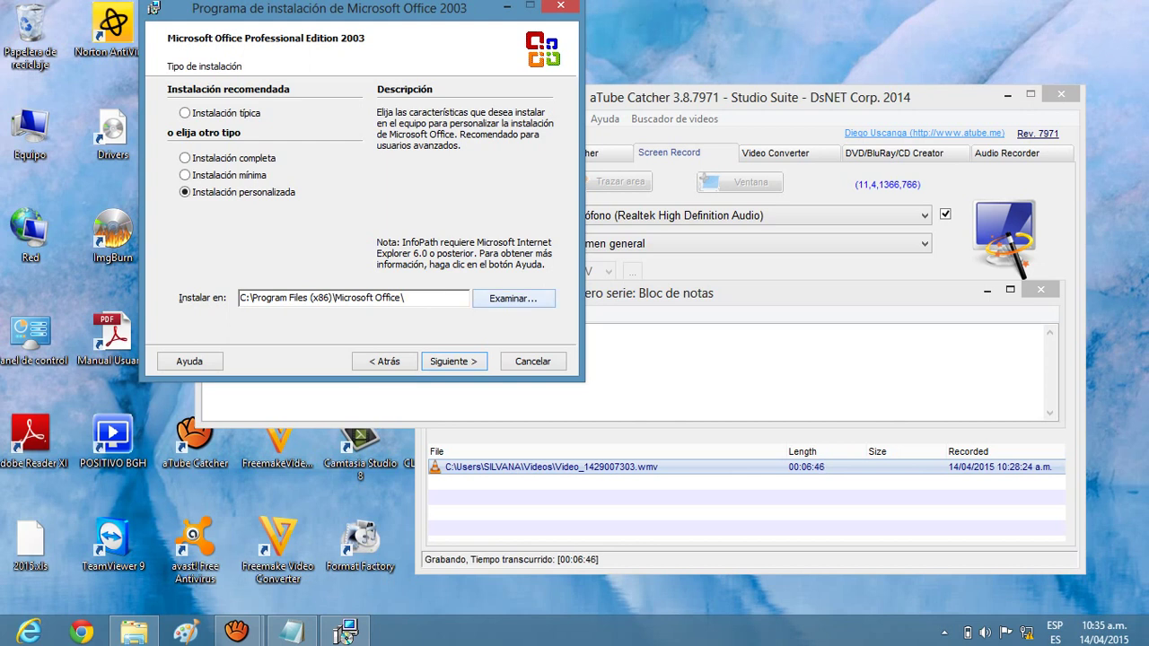
key(alt+e)
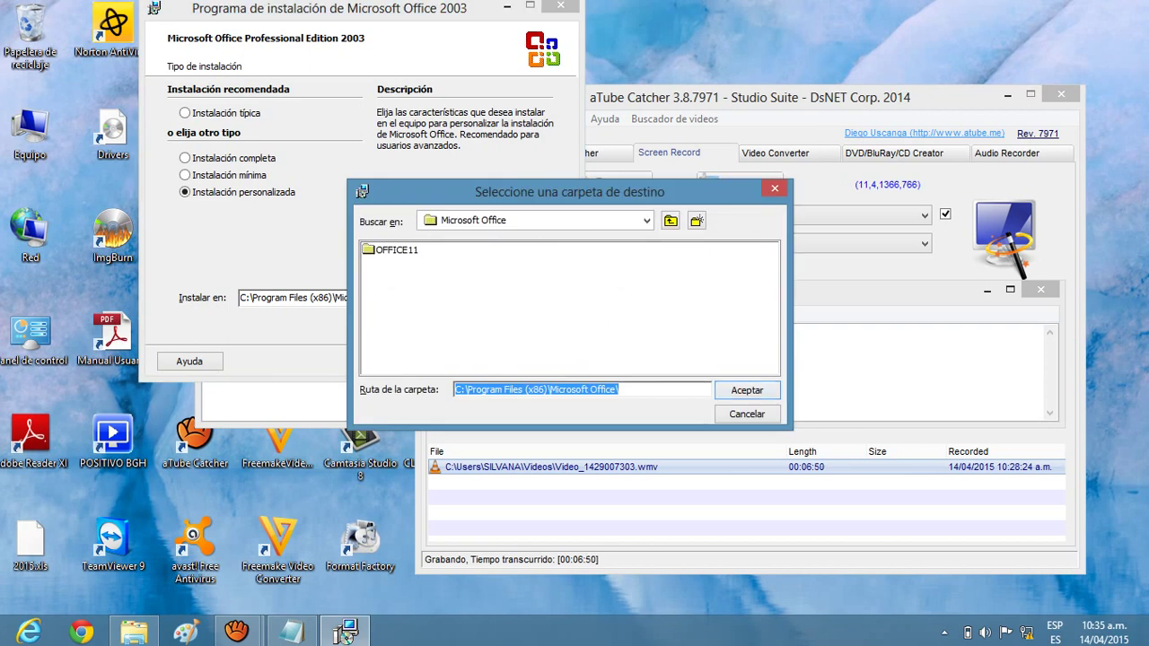
key(Return)
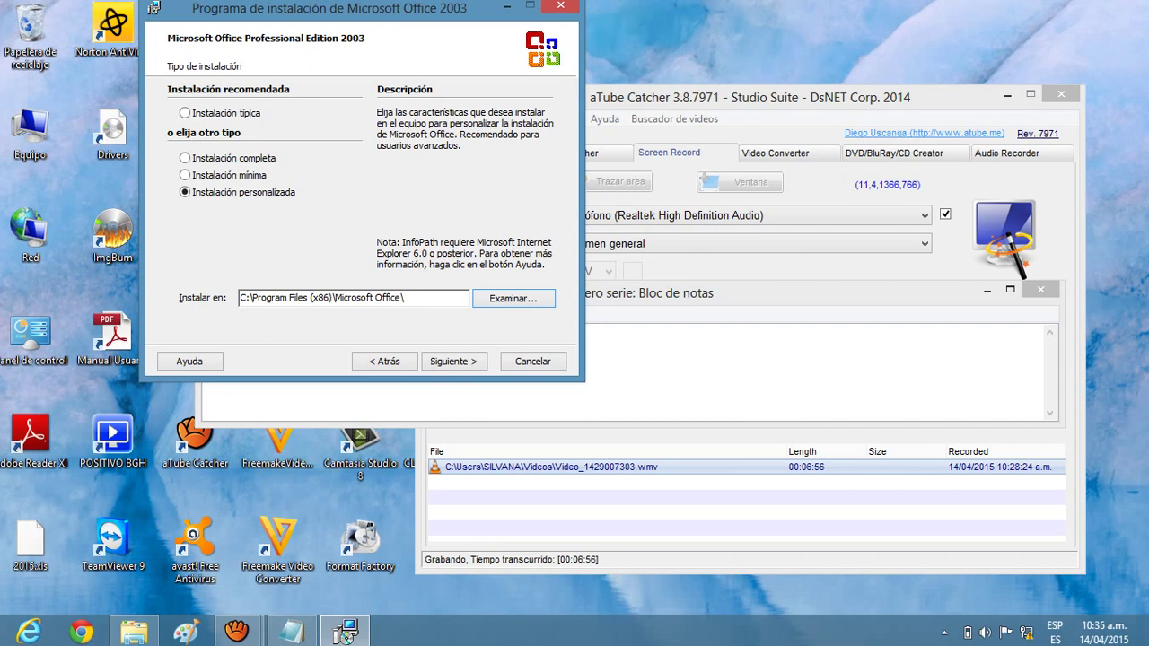
Step: Keep Word, Excel, PowerPoint, Outlook, Publisher, Access and InfoPath selected, and start the installation
click(453, 361)
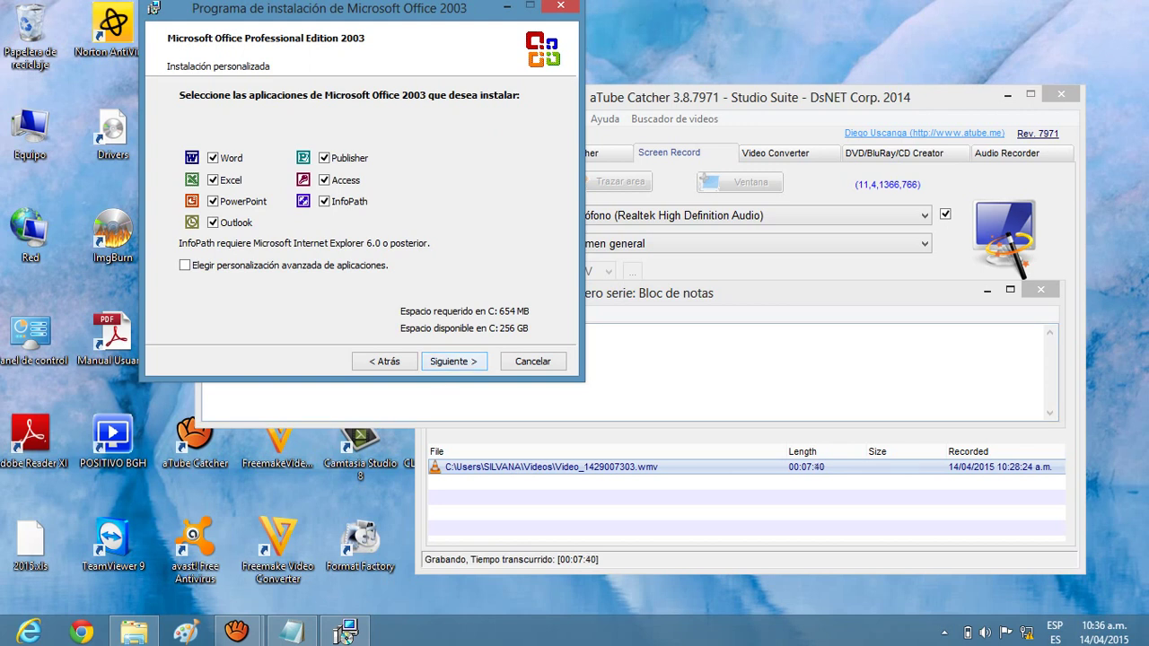
click(453, 360)
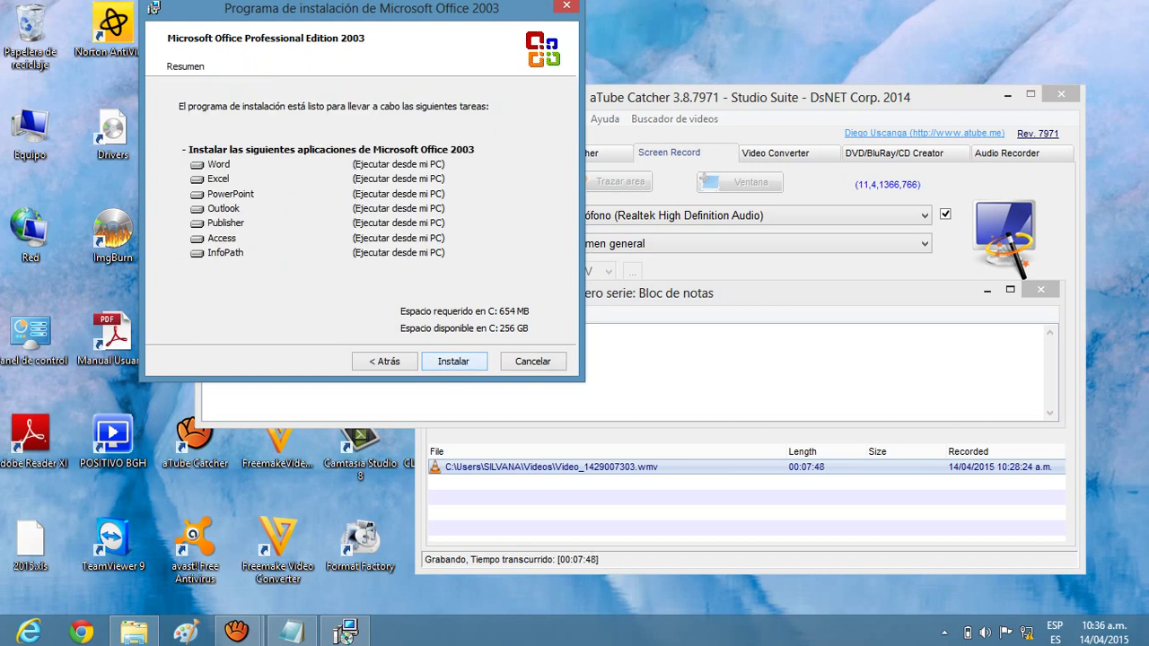
key(Return)
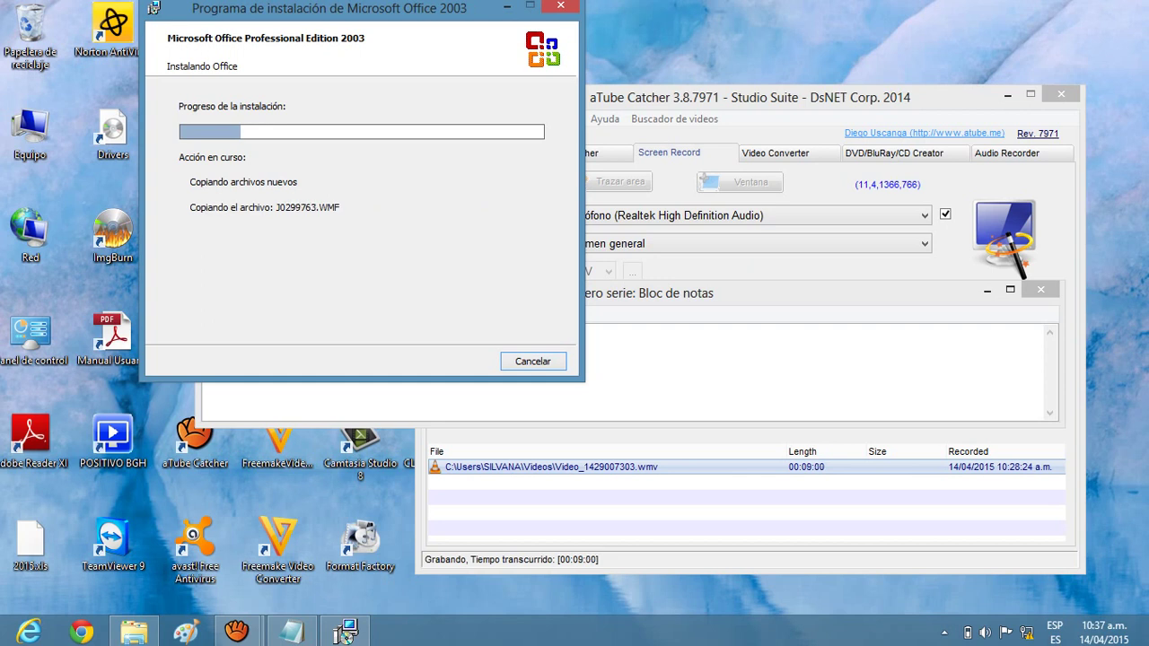
Step: Rearrange the setup, aTube Catcher and Notepad windows so the installation progress can be seen unobstructed
drag(359, 8, 869, 6)
click(606, 103)
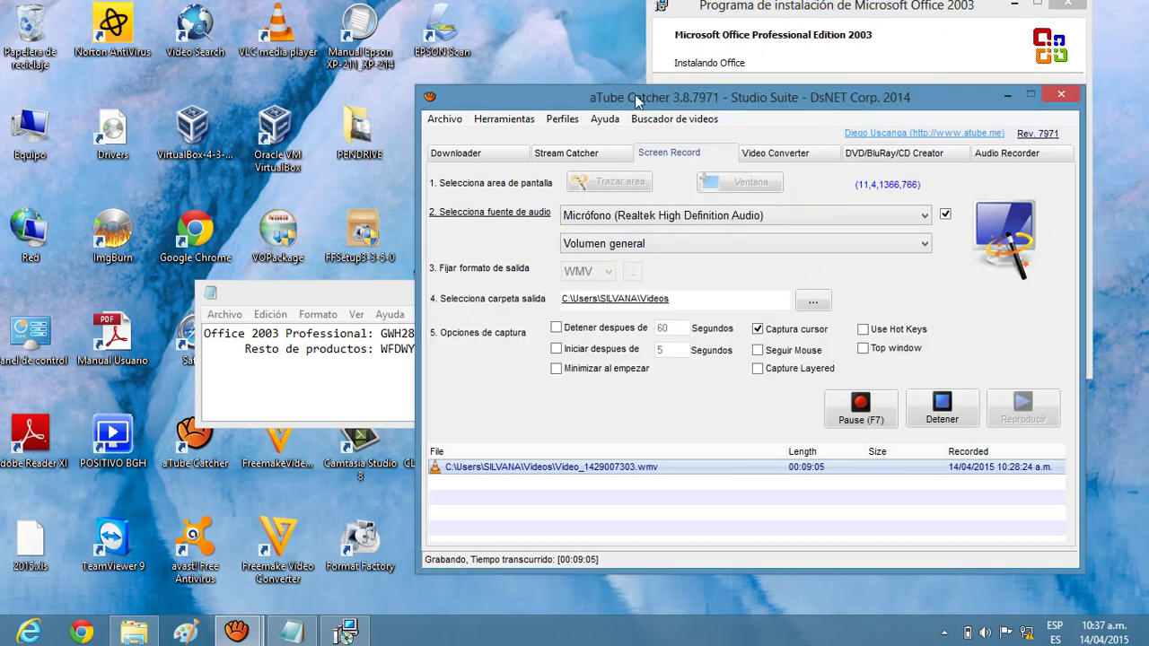
drag(646, 99, 246, 116)
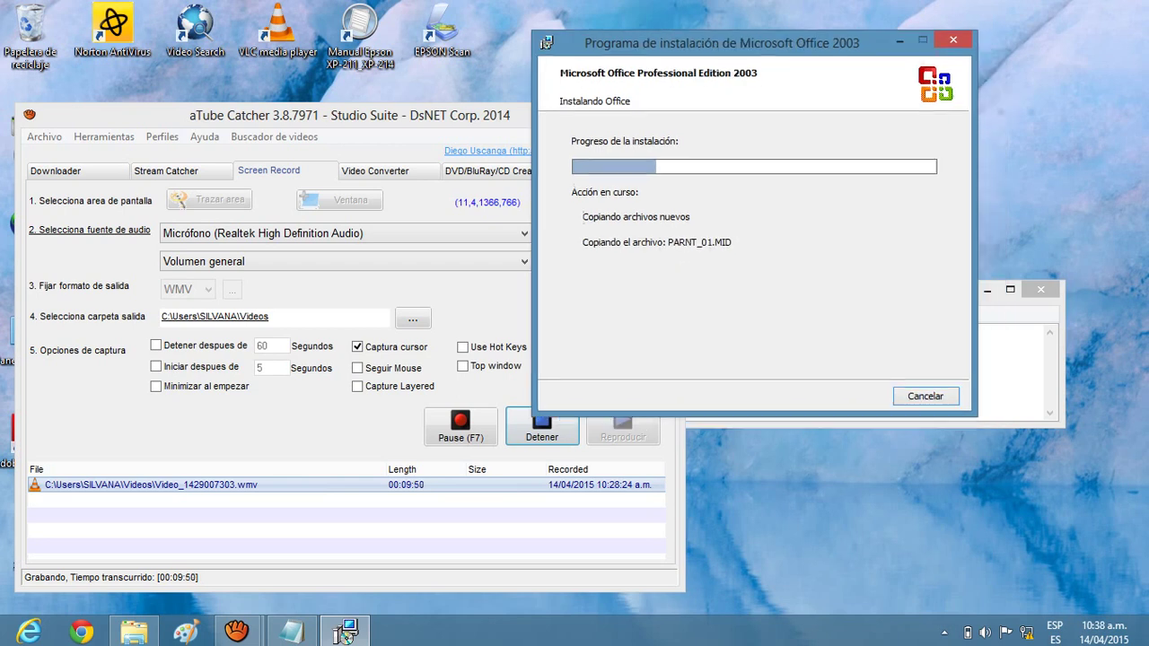
click(801, 297)
drag(777, 321, 935, 453)
drag(460, 59, 826, 17)
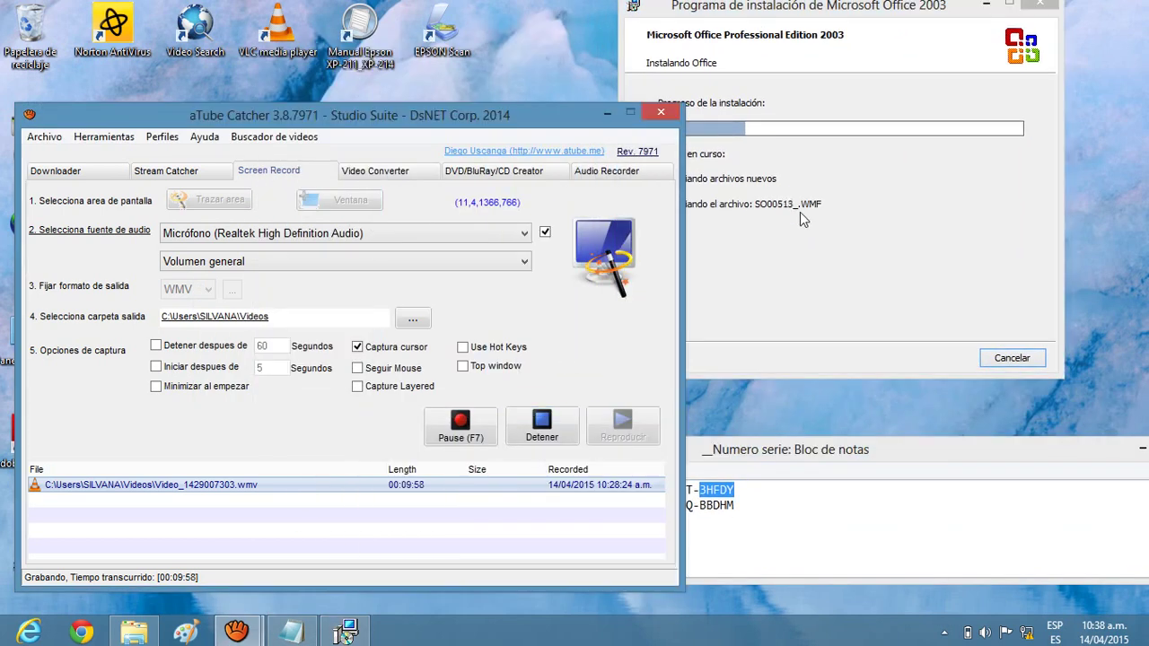
click(799, 211)
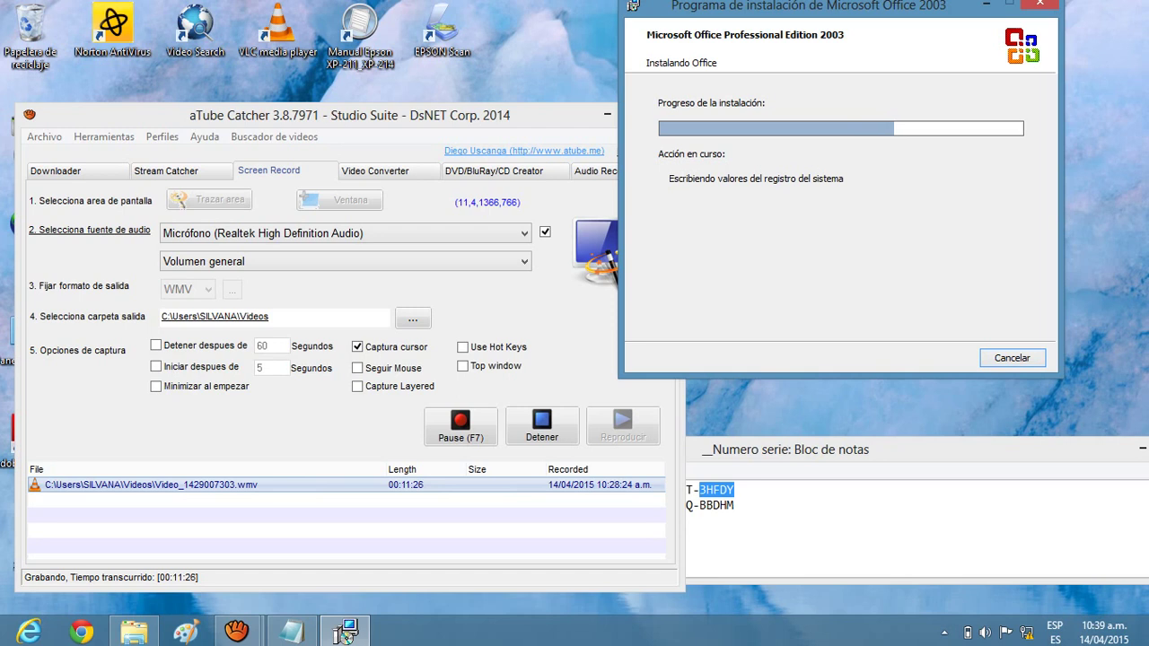
Step: Move the serial number file window fully into view below the setup window and minimize aTube Catcher
click(789, 448)
drag(789, 448, 656, 427)
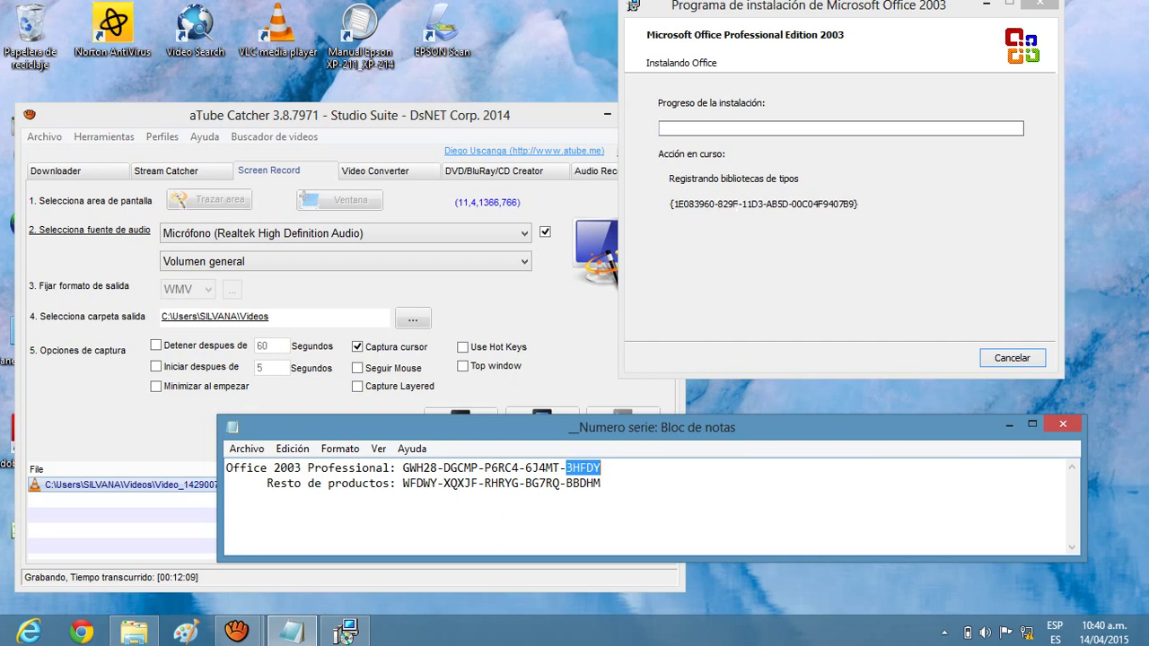
click(578, 116)
click(606, 114)
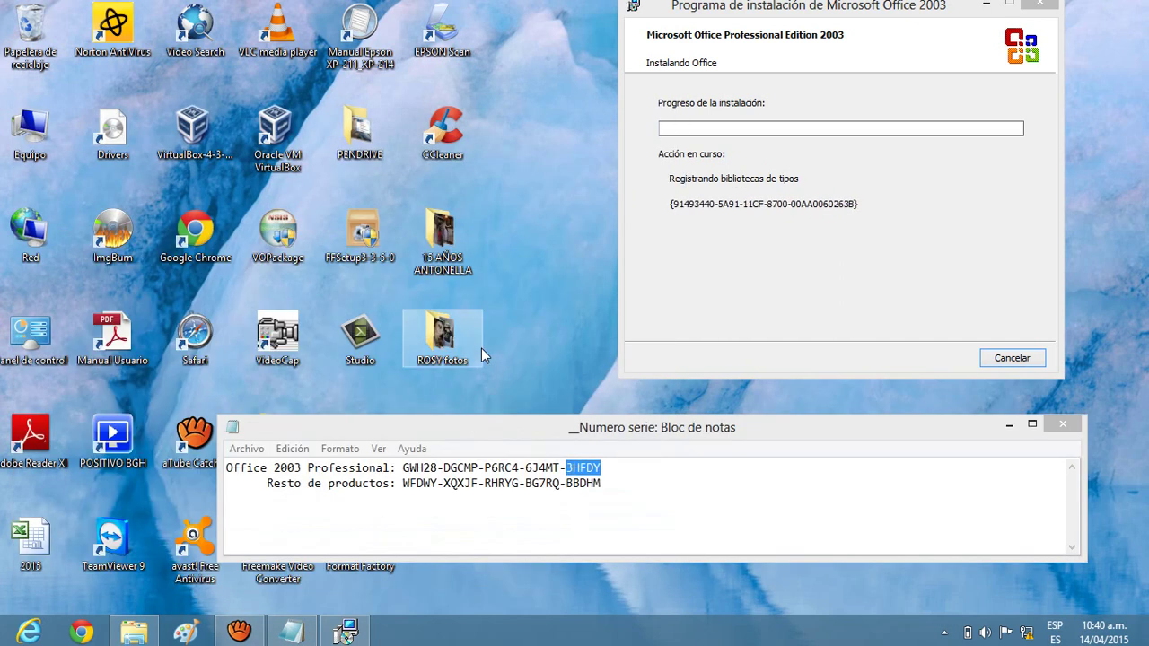
Step: Move the Notepad window clear of the setup window and finish the setup with the update check and file removal options unchecked
drag(475, 419, 523, 297)
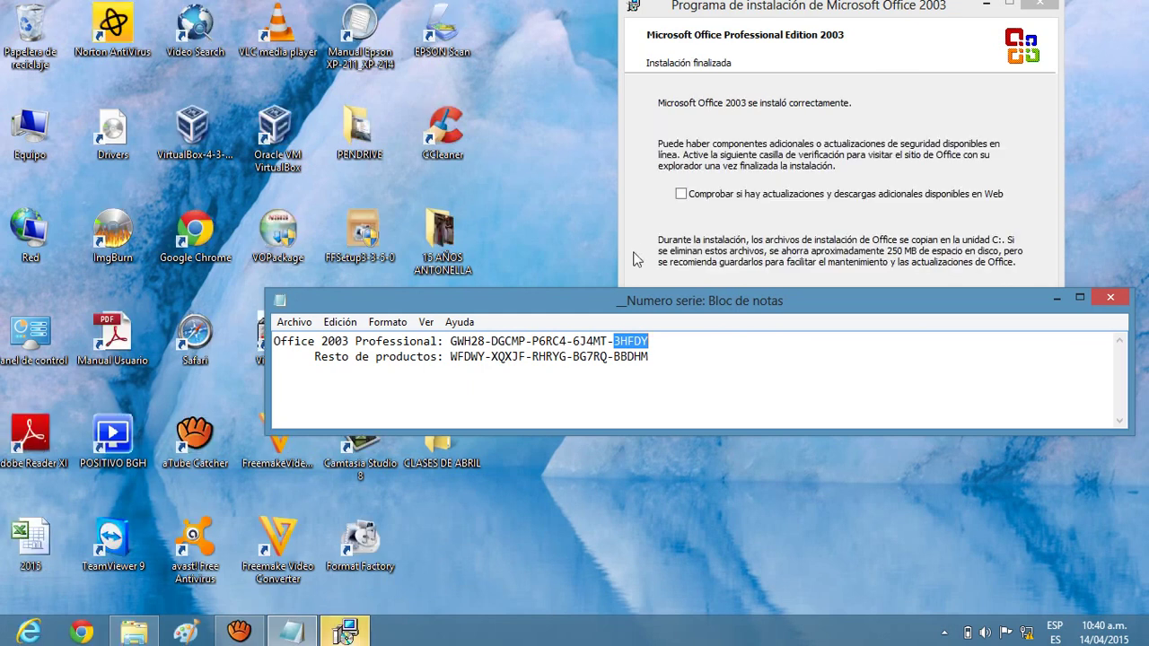
drag(645, 309, 623, 438)
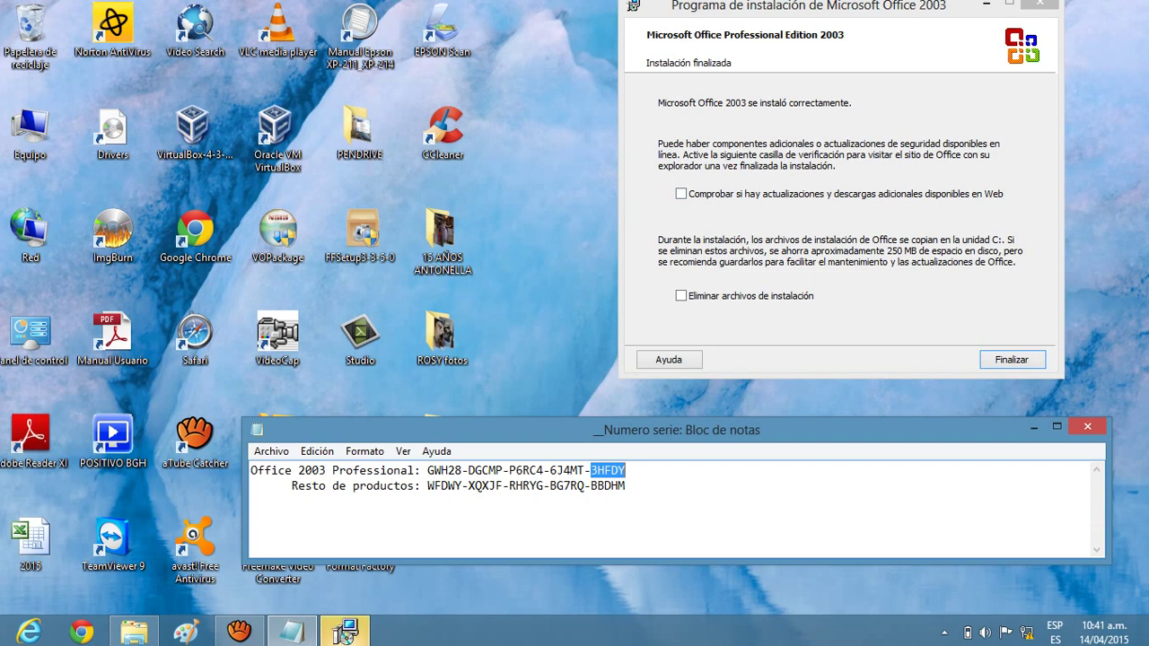
click(1011, 359)
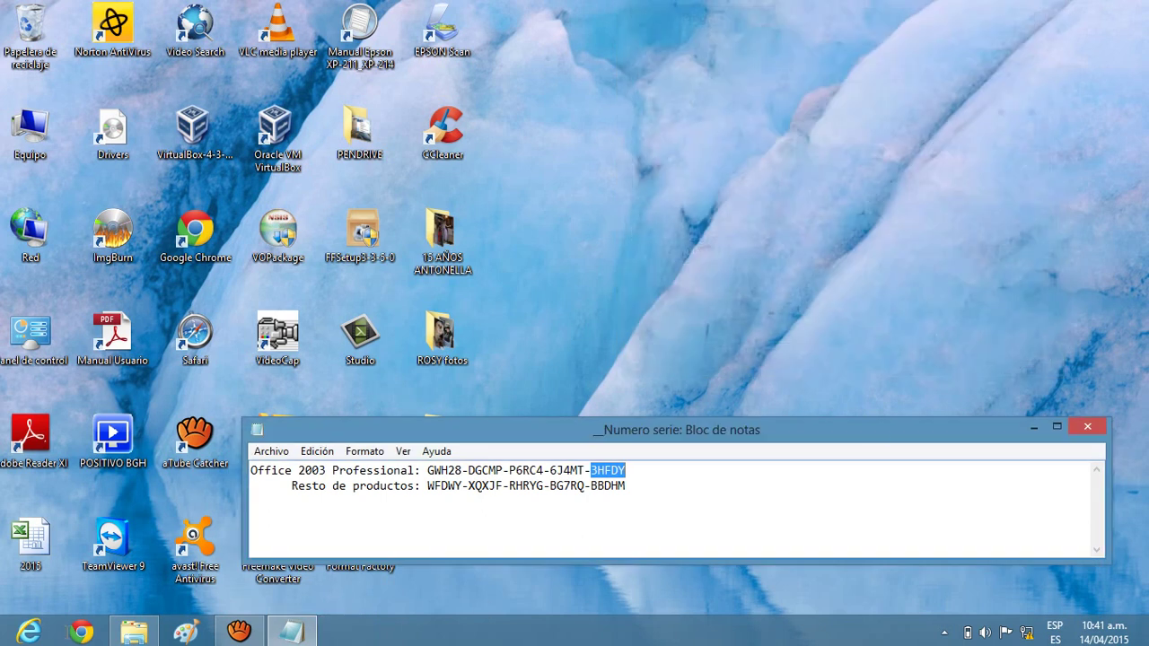
Step: Switch to aTube Catcher, move its launcher window aside and stop the screen recording
click(239, 632)
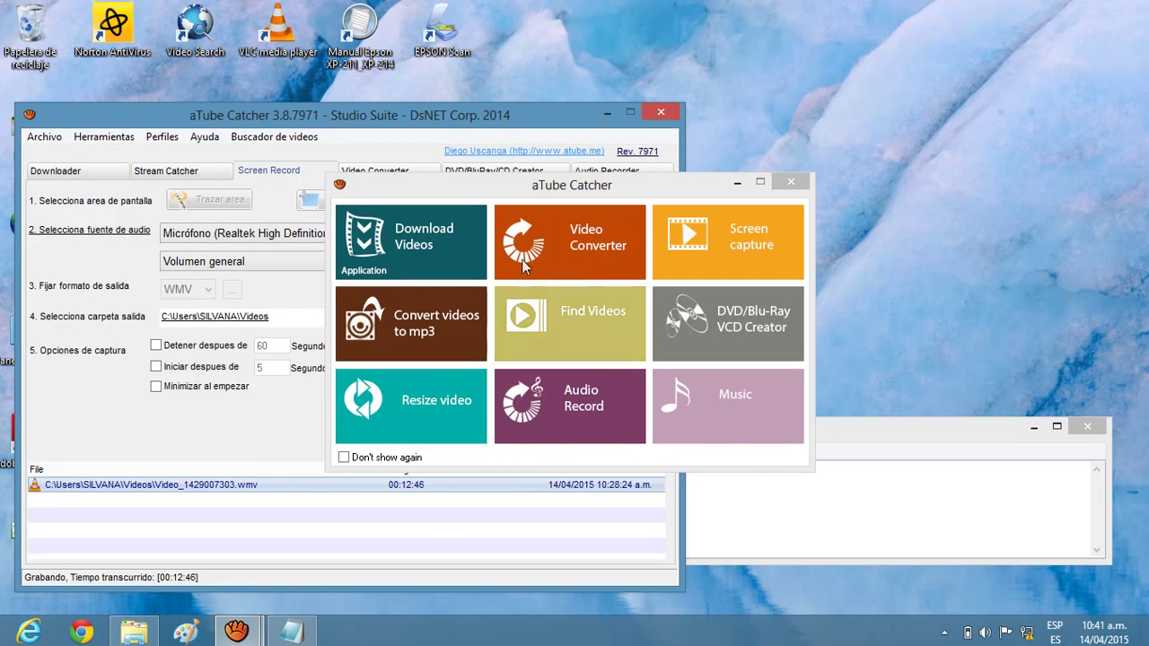
drag(521, 184, 847, 43)
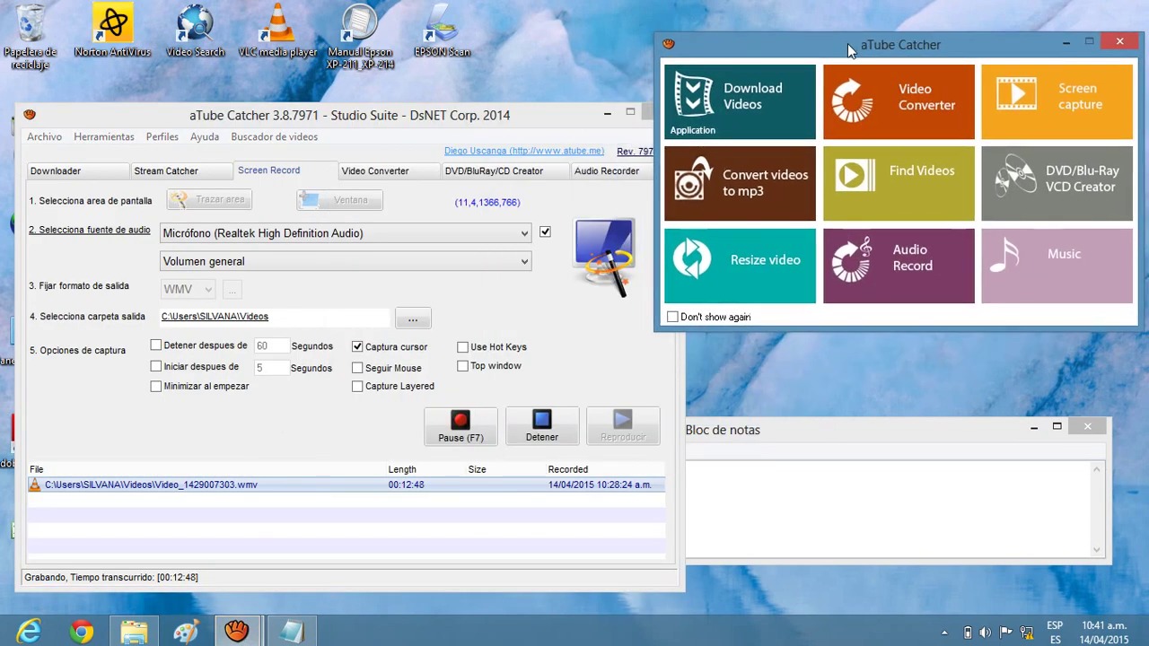
click(541, 425)
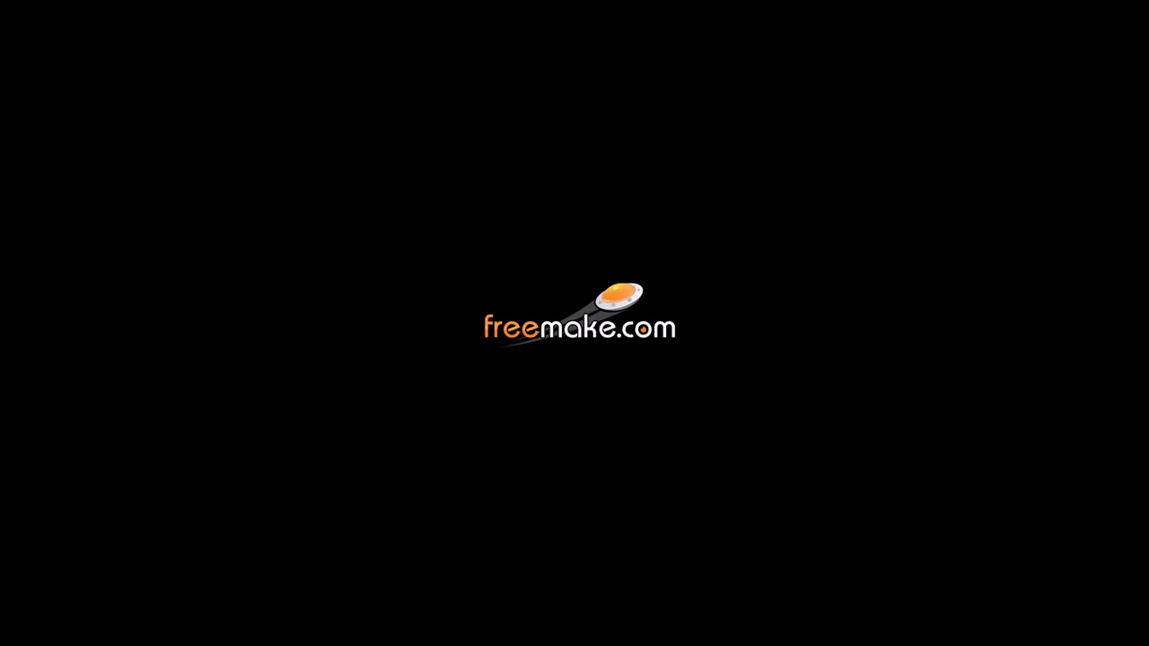